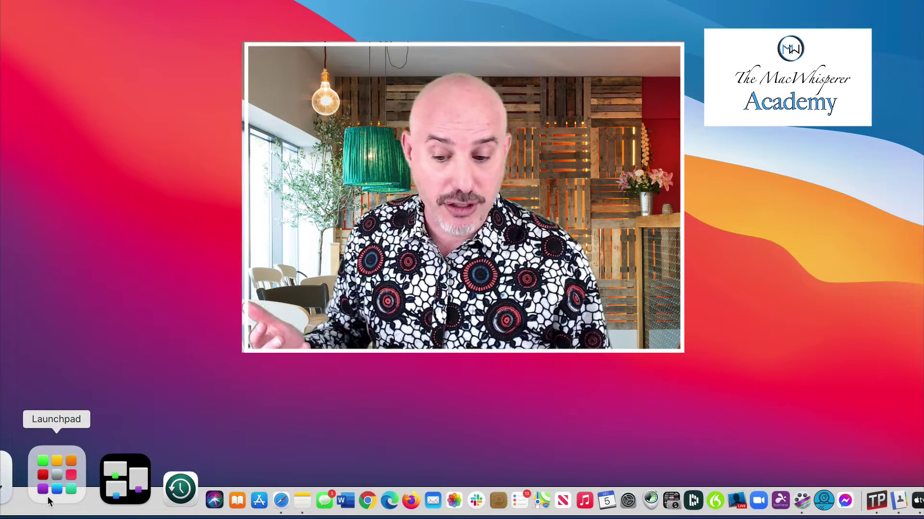
Step: Remove Launchpad from the Dock, then quit Safari and relaunch it from its Dock icon
drag(47, 499, 75, 270)
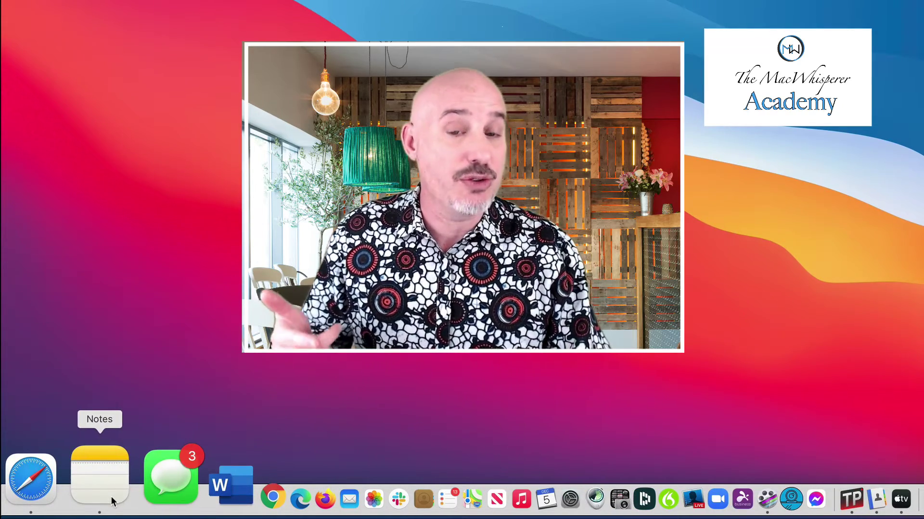
right_click(82, 501)
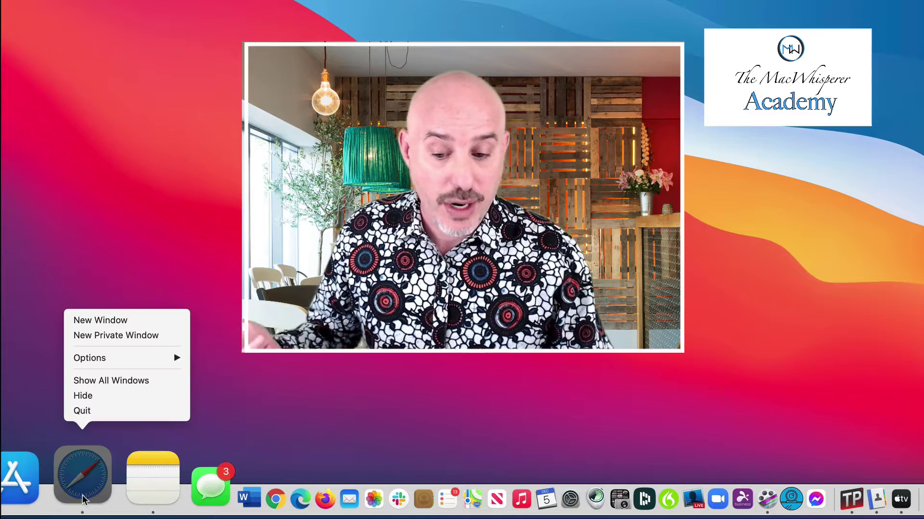
click(83, 412)
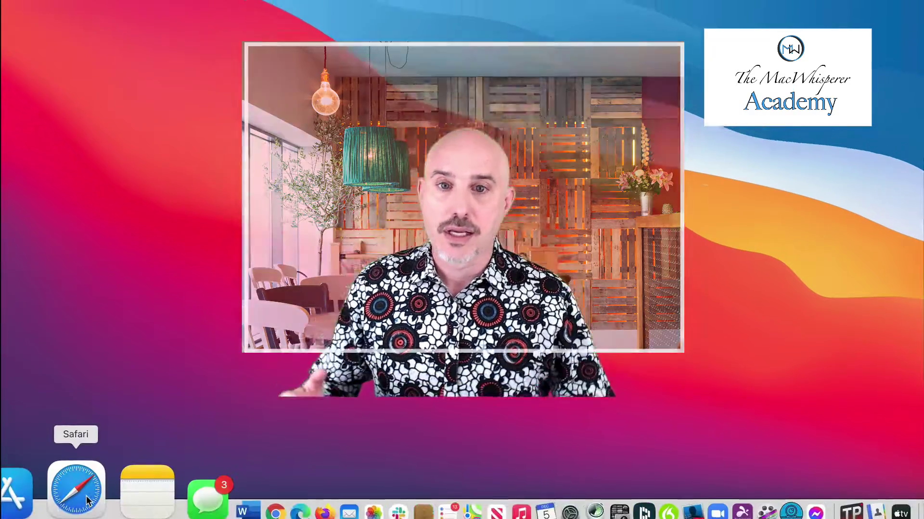
click(82, 500)
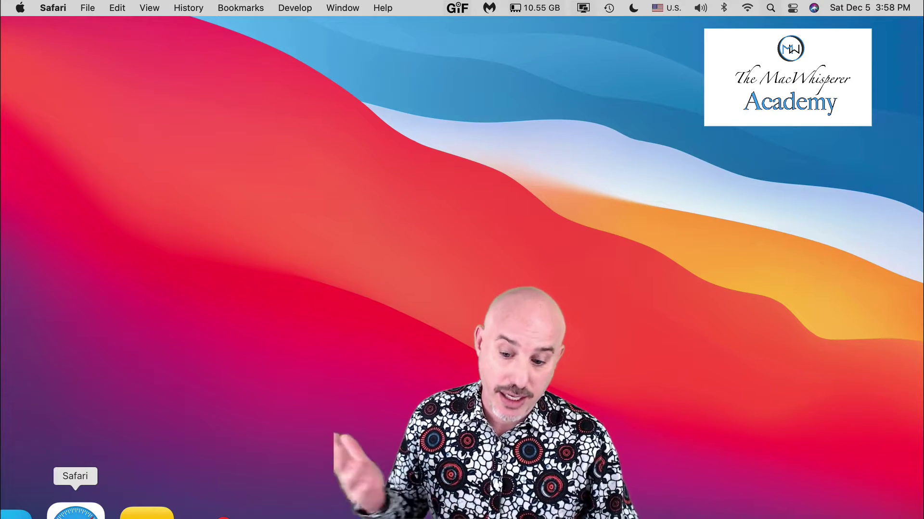
Step: Open MacRumors, Gizmodo and TechCrunch from the MAC SITES bookmarks in three separate Safari windows
click(75, 514)
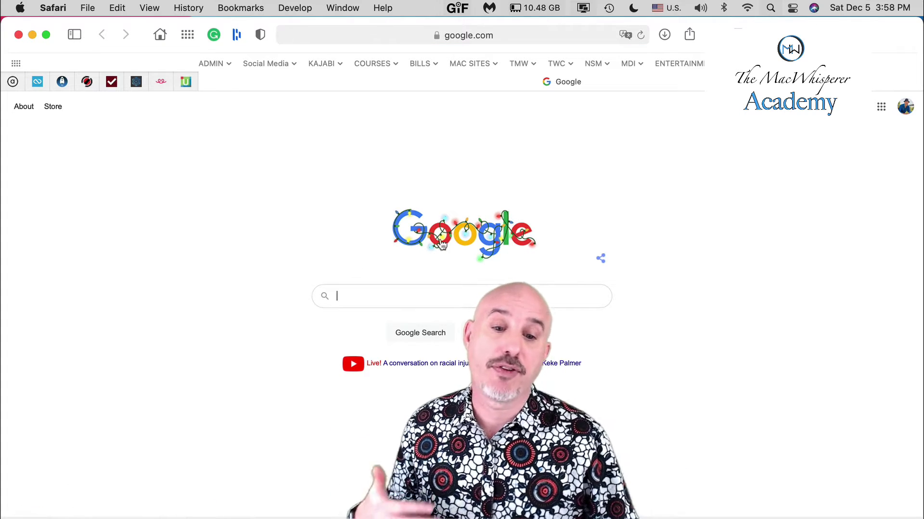
click(483, 65)
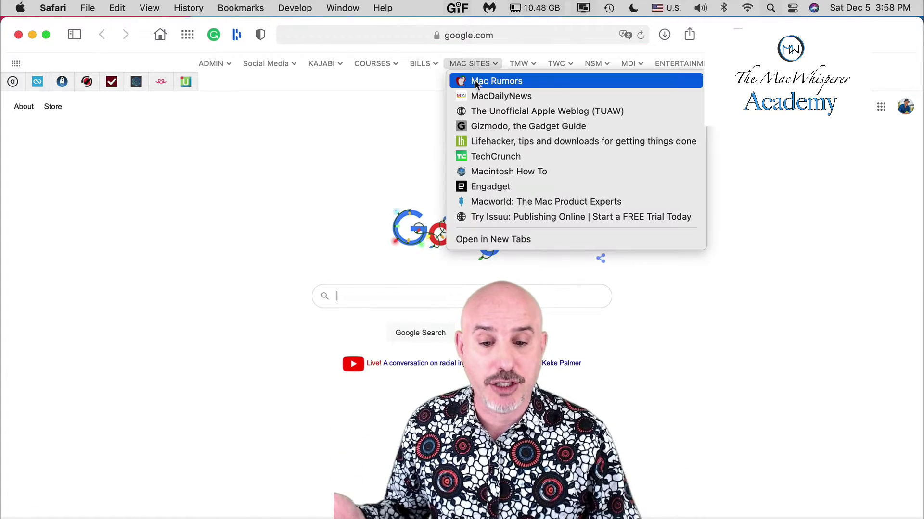
click(475, 81)
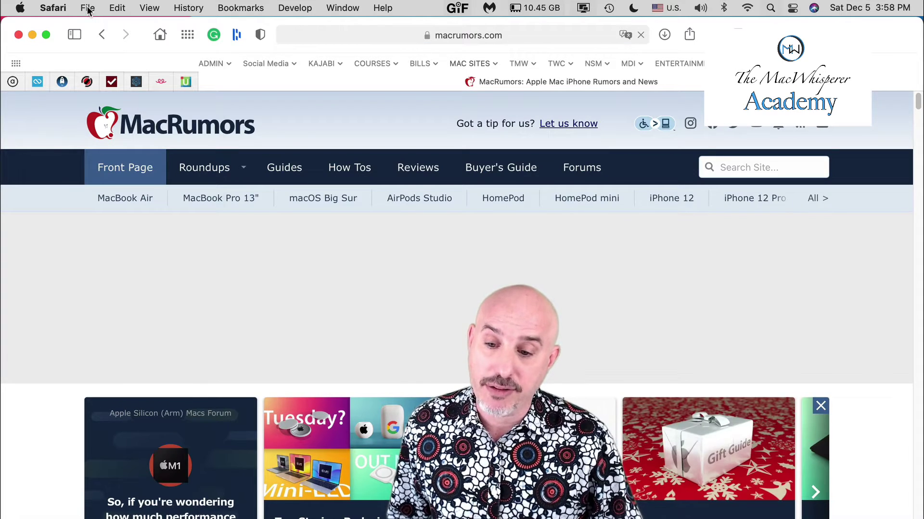
click(88, 8)
click(91, 28)
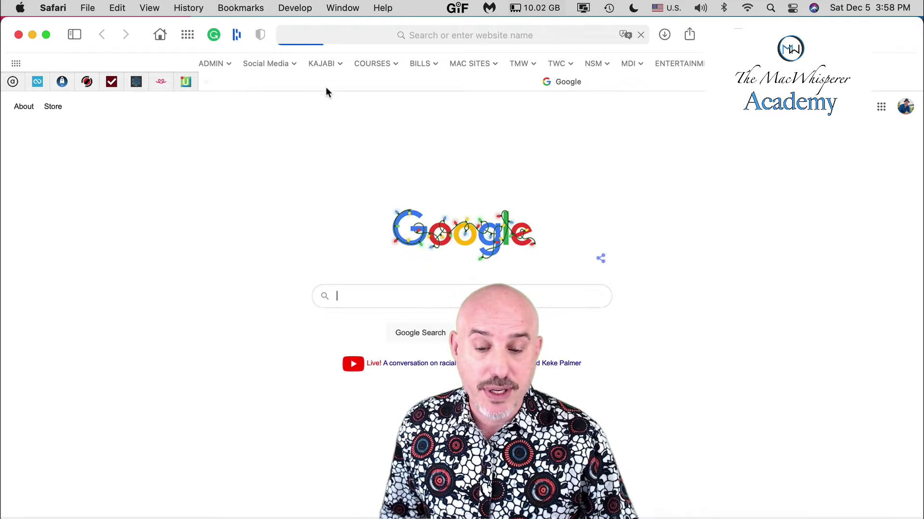
click(469, 65)
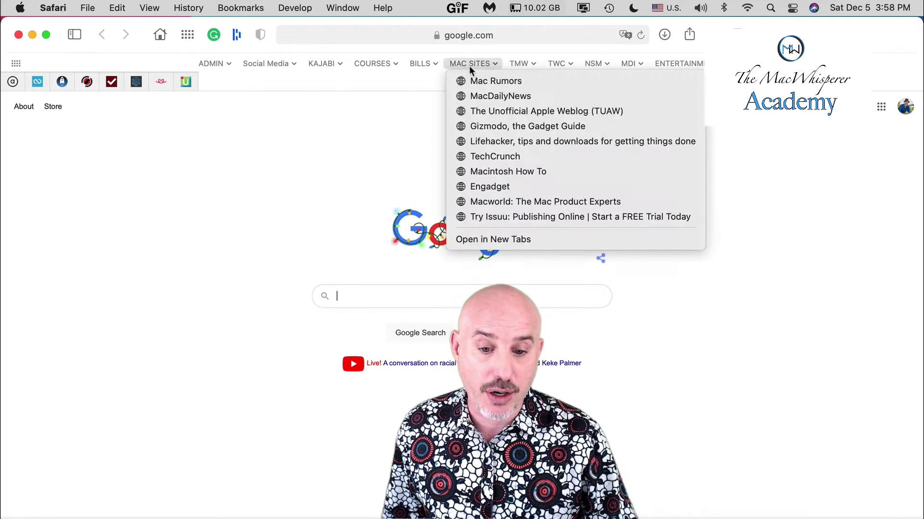
click(481, 130)
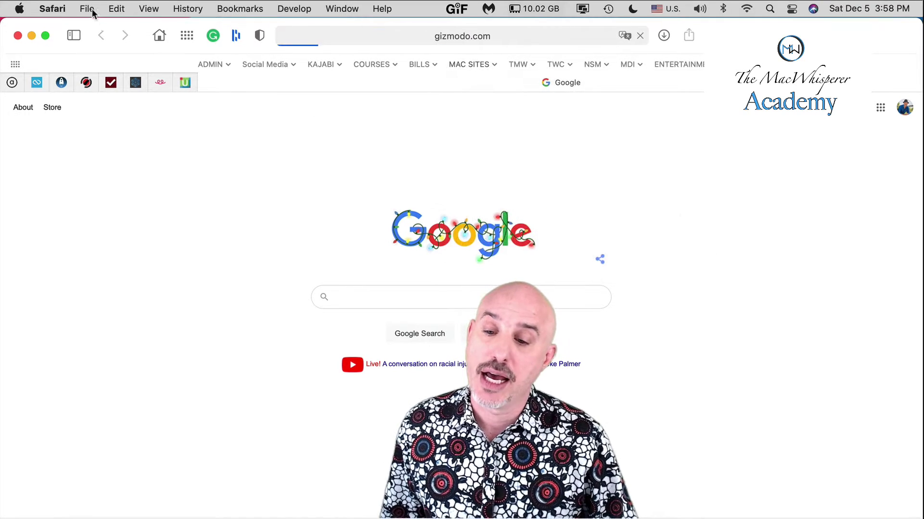
click(88, 8)
click(93, 29)
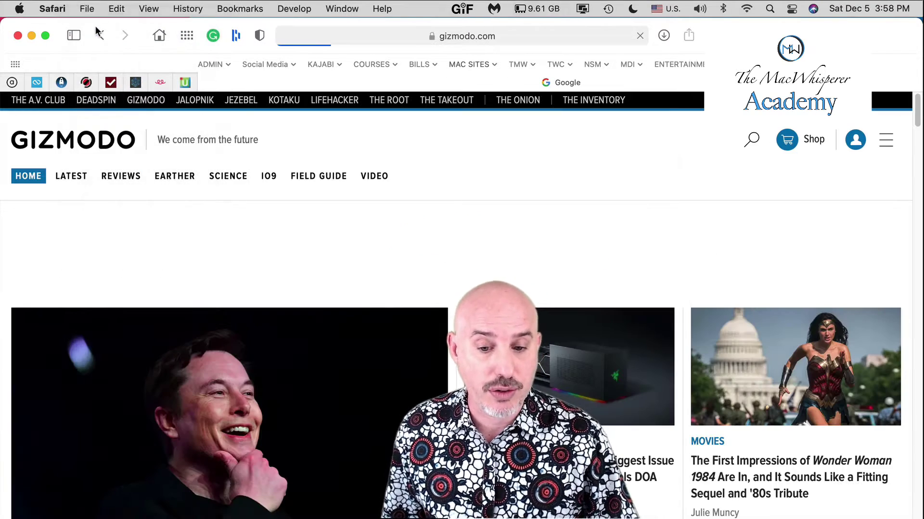
click(469, 65)
click(484, 157)
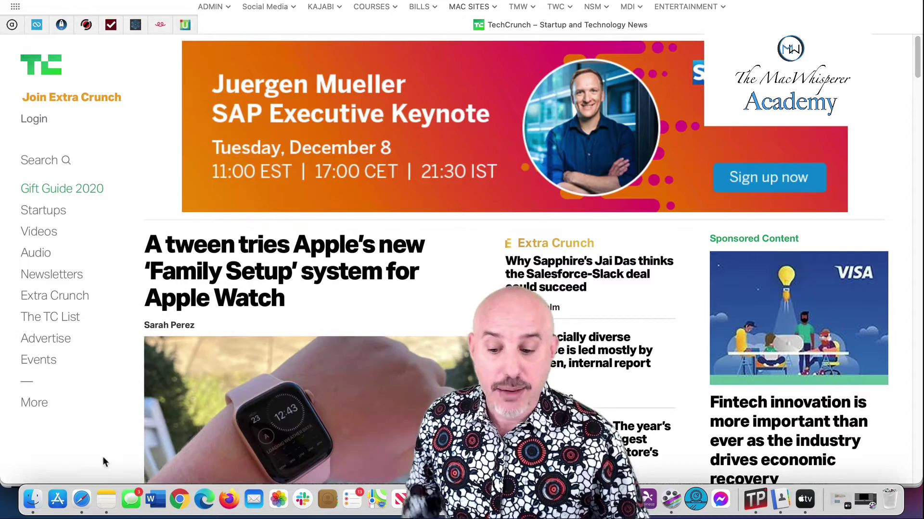
Step: Switch between the MacRumors, Gizmodo and TechCrunch windows from Safari's Dock menu, then quit Safari
right_click(83, 497)
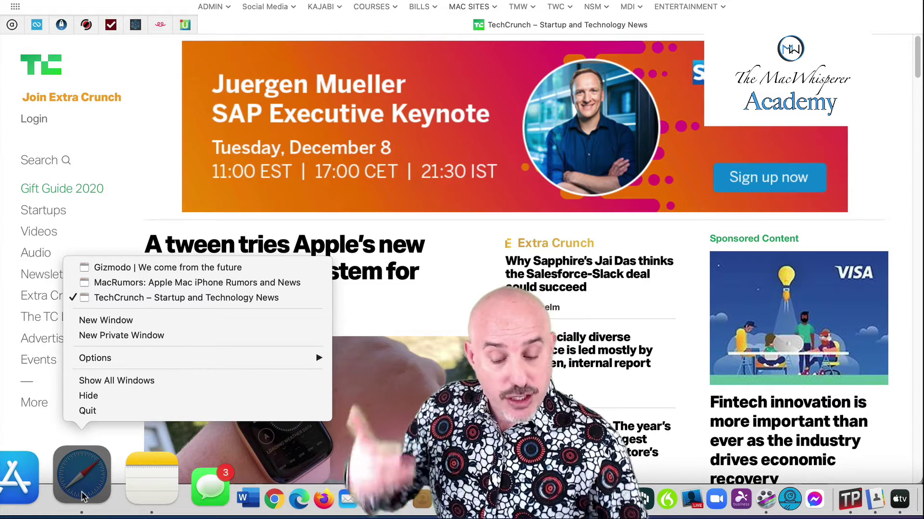
click(104, 283)
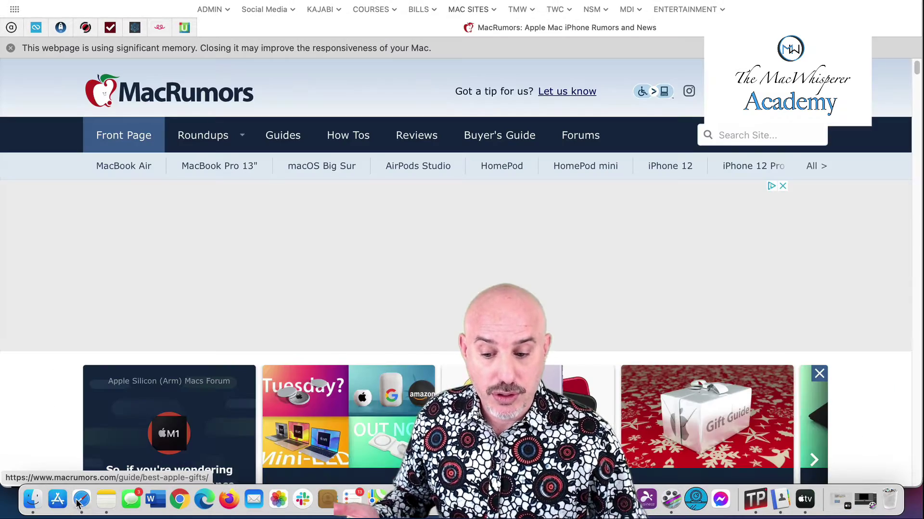
right_click(77, 501)
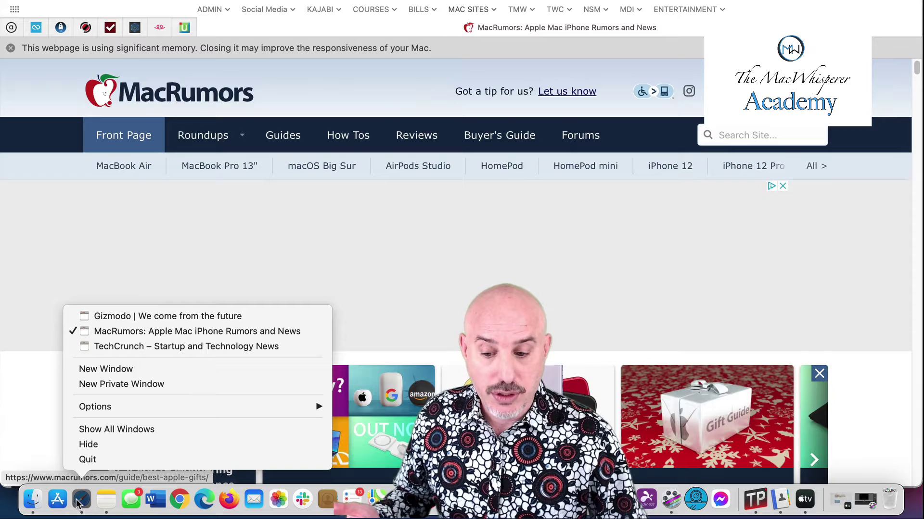
click(86, 323)
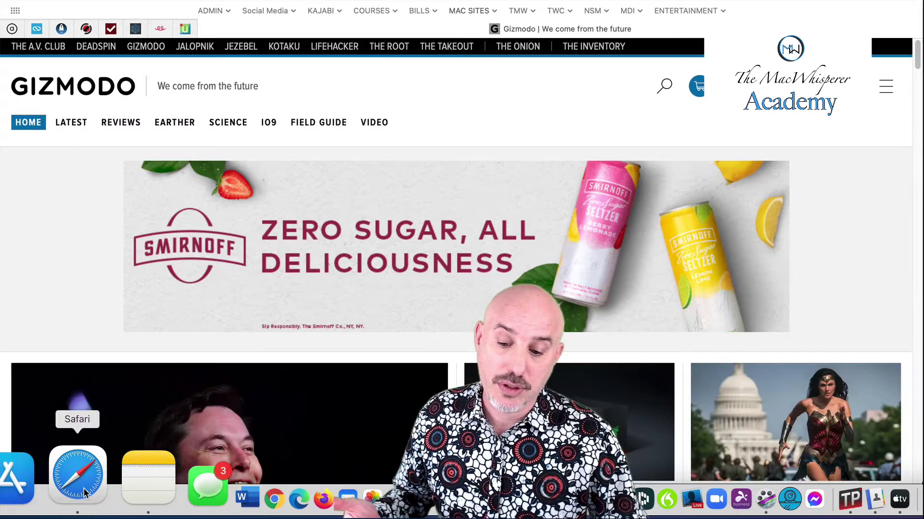
right_click(95, 491)
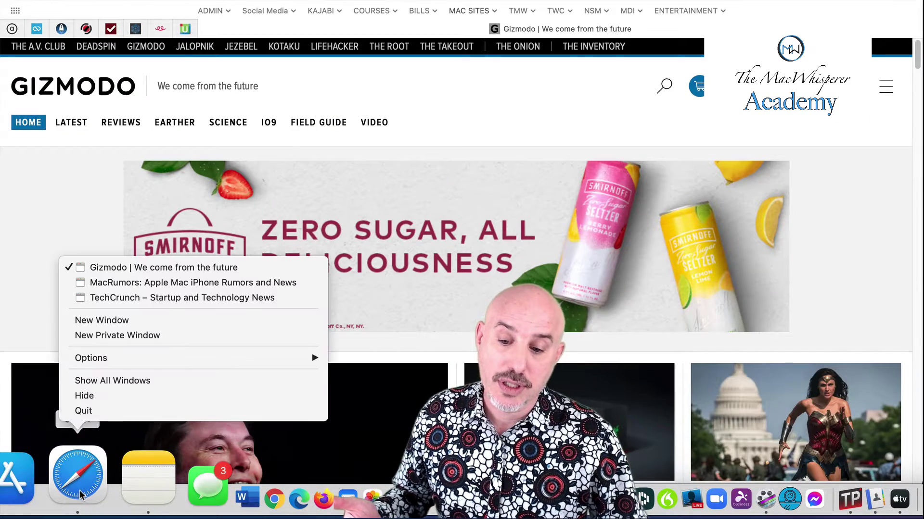
click(97, 298)
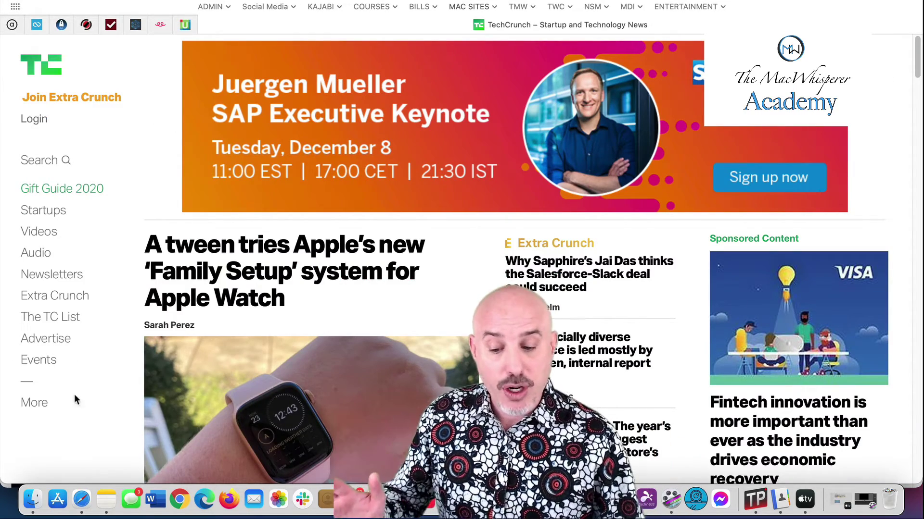
right_click(79, 481)
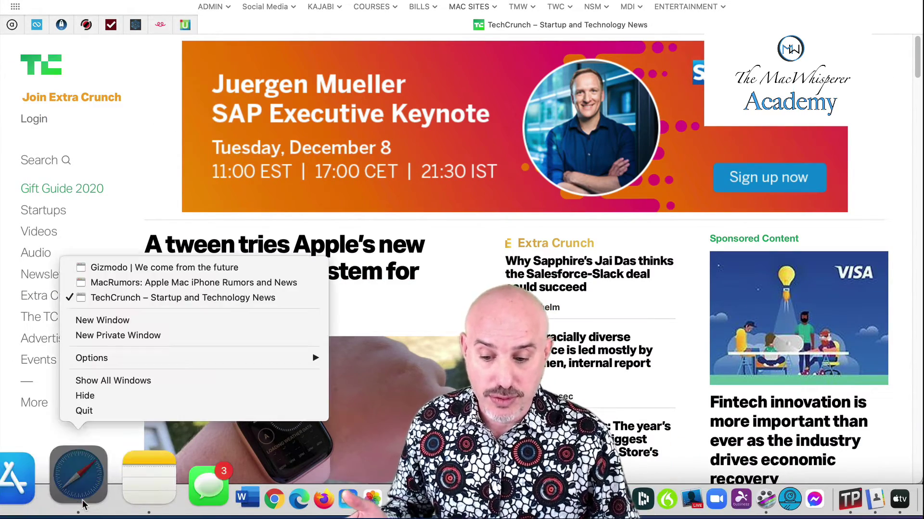
click(84, 411)
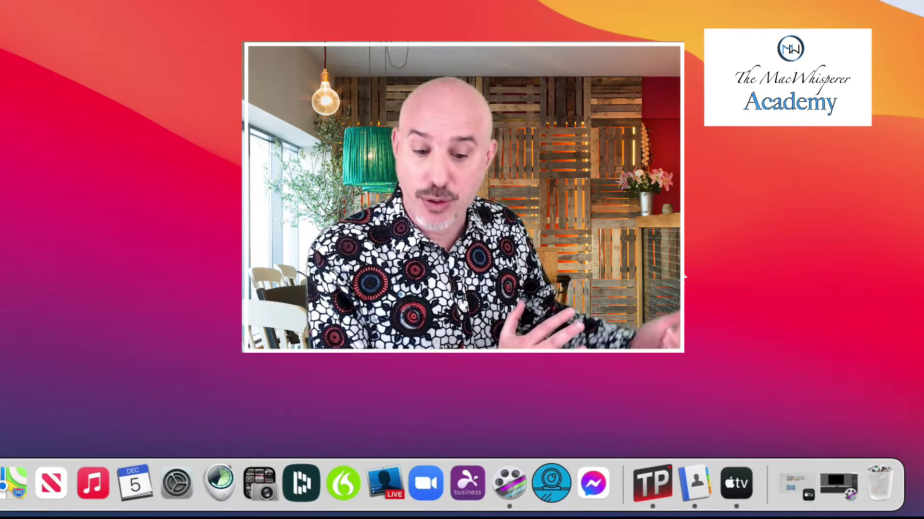
Step: Quit the TV app from its Dock icon's context menu
right_click(735, 476)
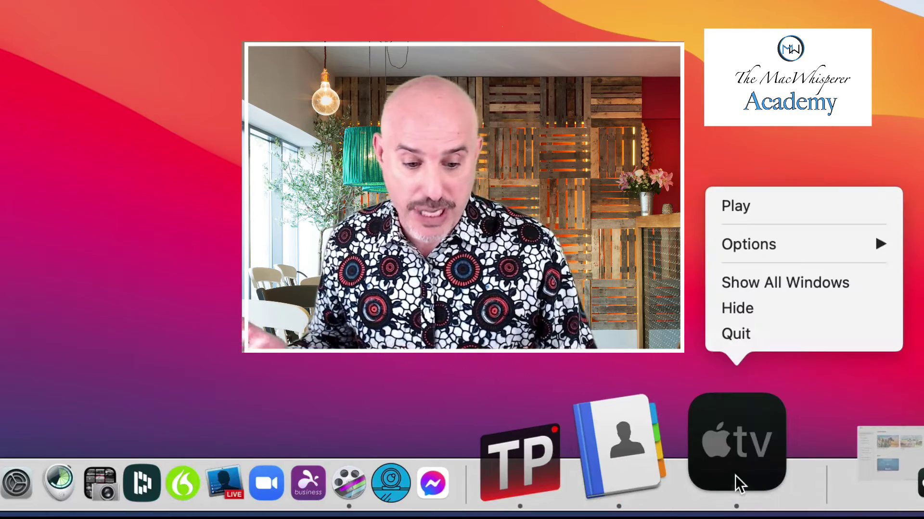
click(736, 334)
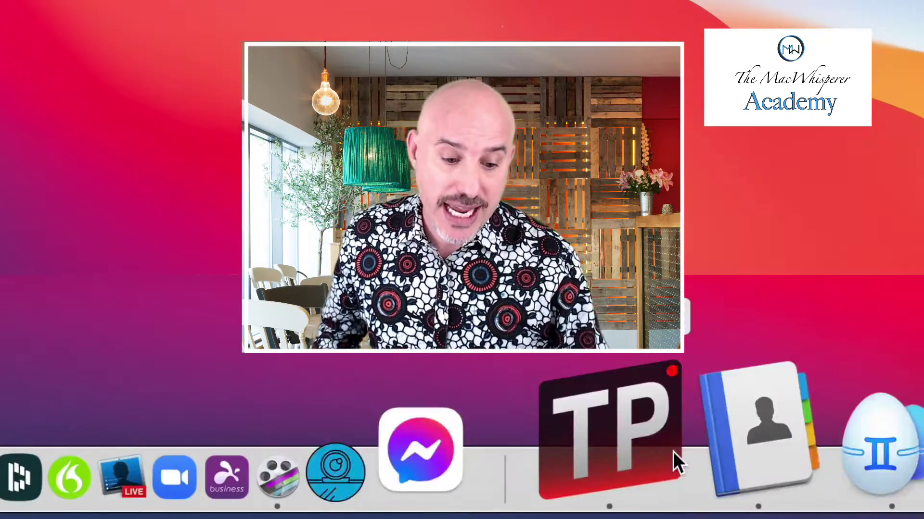
Step: Move Contacts further left in the Dock and set Gemini to Keep in Dock
drag(709, 444, 481, 394)
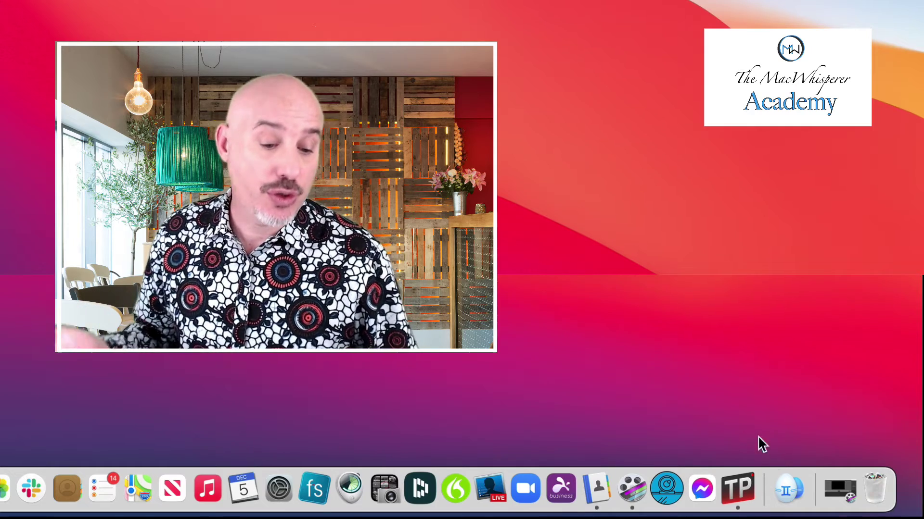
right_click(786, 472)
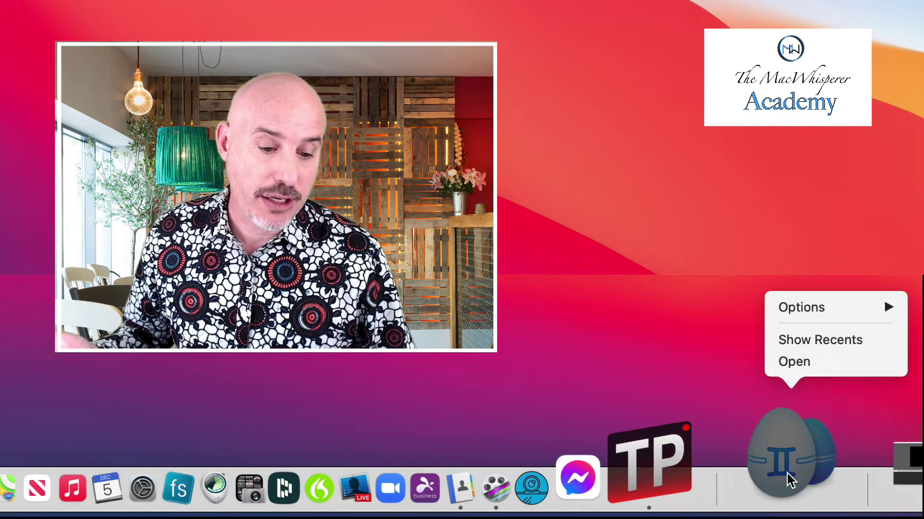
mouse_move(807, 318)
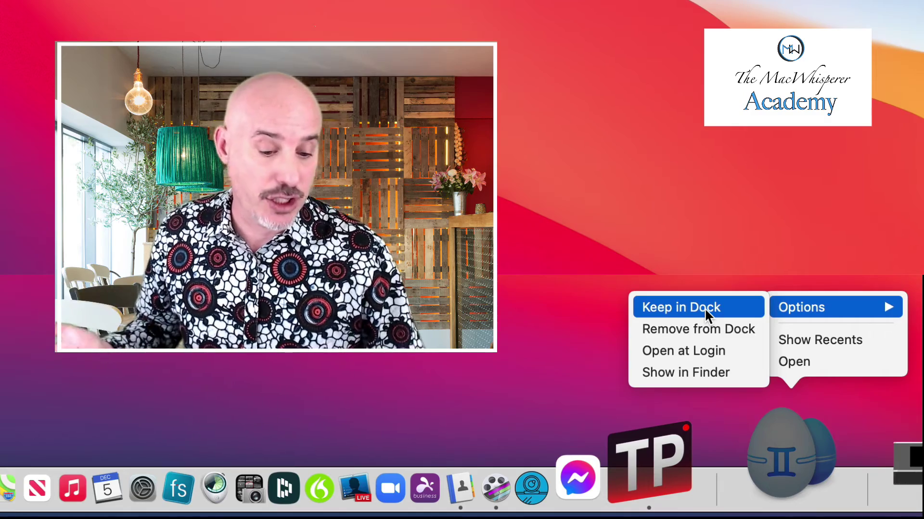
click(704, 308)
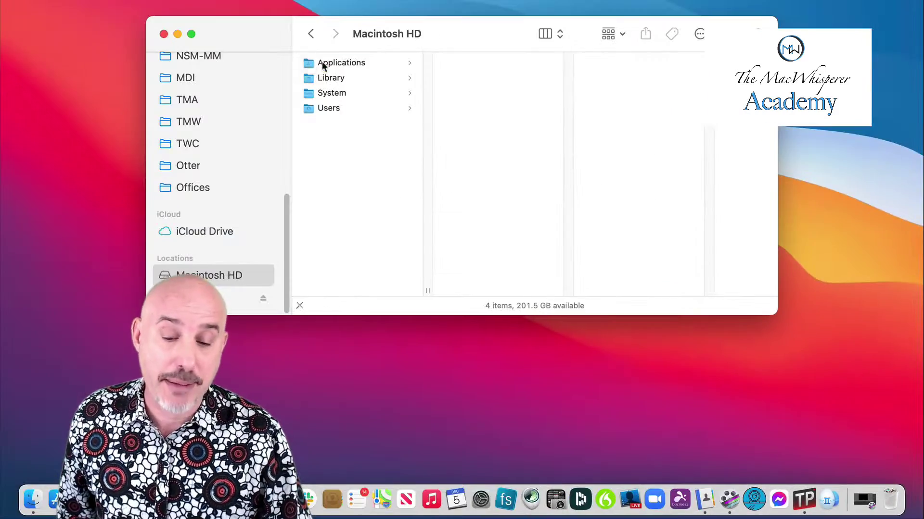
Step: Drag the Applications folder from Finder to the Dock's right side and show its stack options
drag(320, 62, 836, 494)
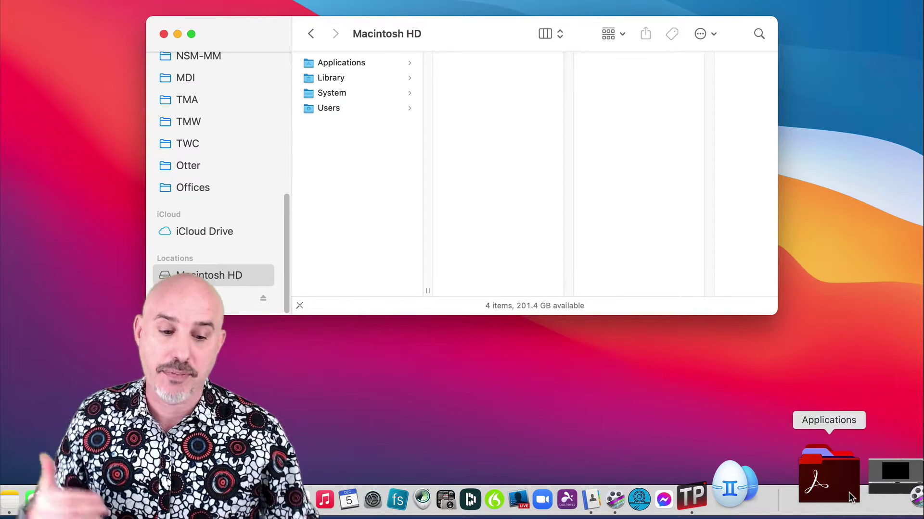
right_click(849, 497)
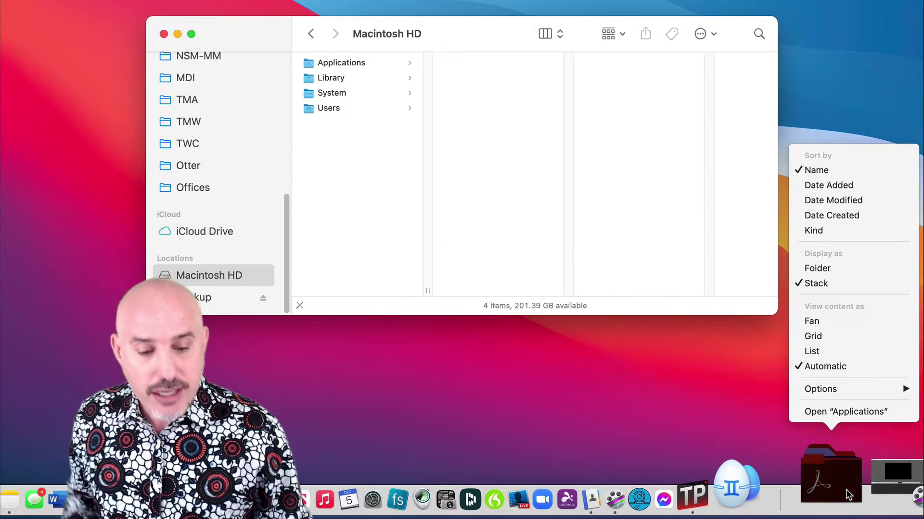
Step: Display the Applications stack as a Folder and preview its contents as a Fan
click(844, 268)
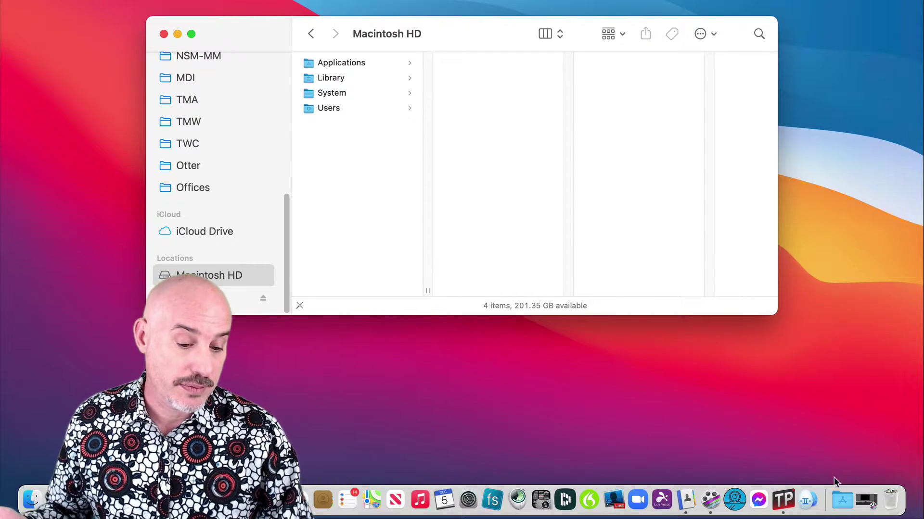
right_click(838, 497)
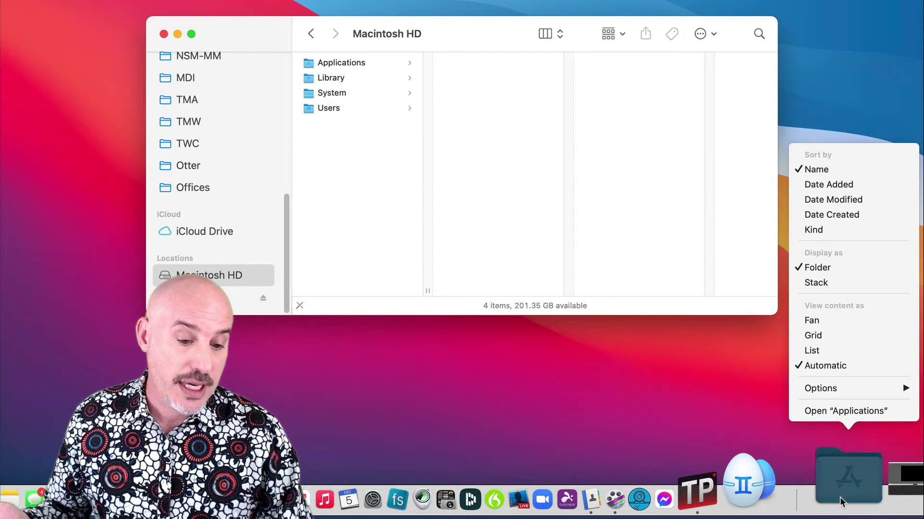
click(825, 319)
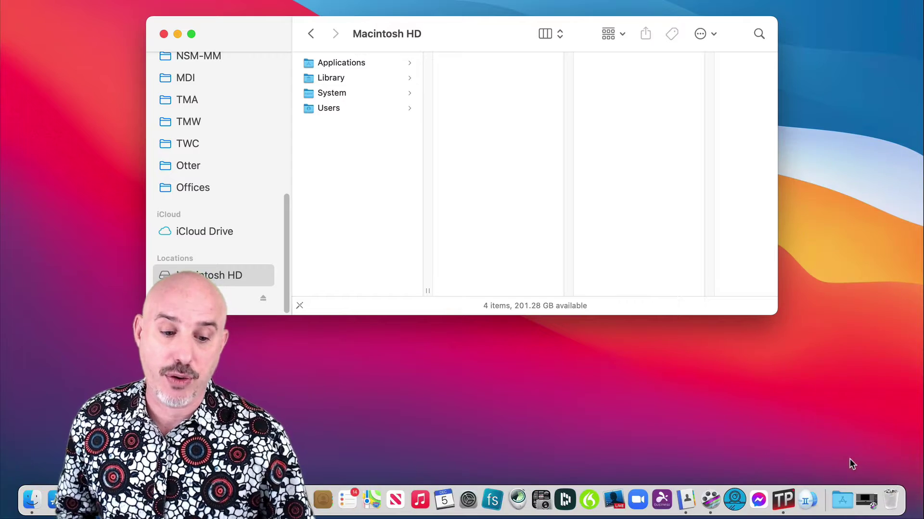
click(844, 492)
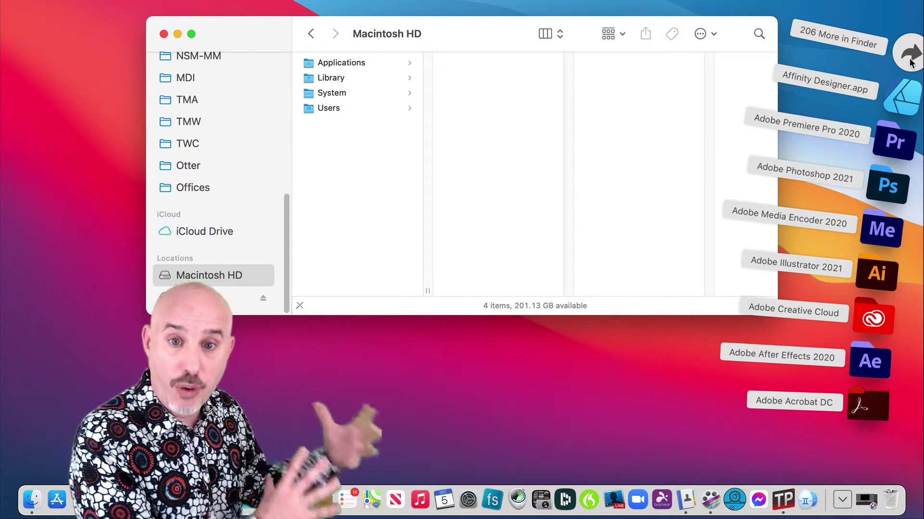
click(637, 160)
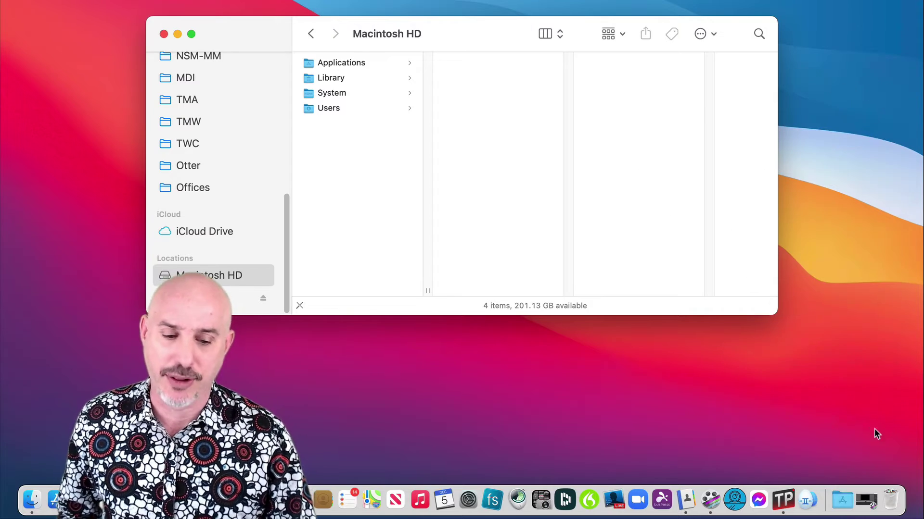
Step: Switch the Applications folder to Grid view and scroll through the app grid
right_click(843, 485)
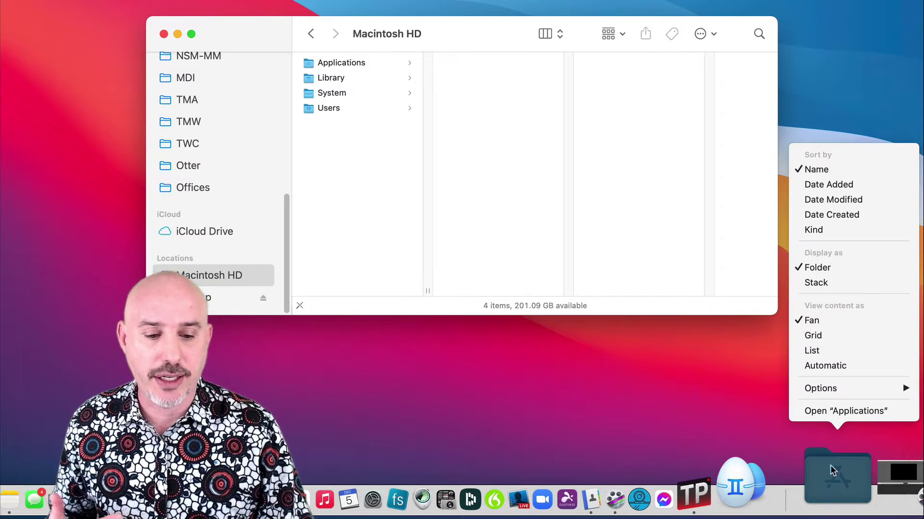
click(824, 336)
click(844, 501)
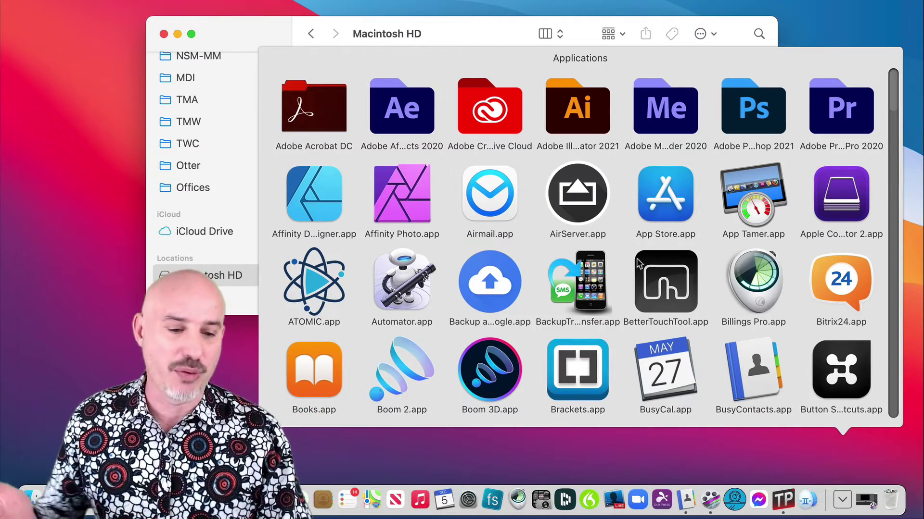
scroll(633, 262, down, 10)
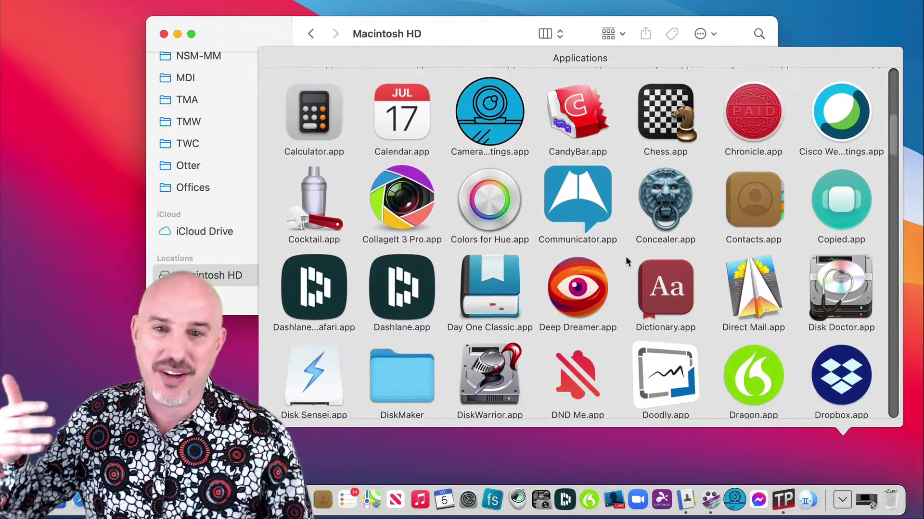
scroll(626, 260, down, 5)
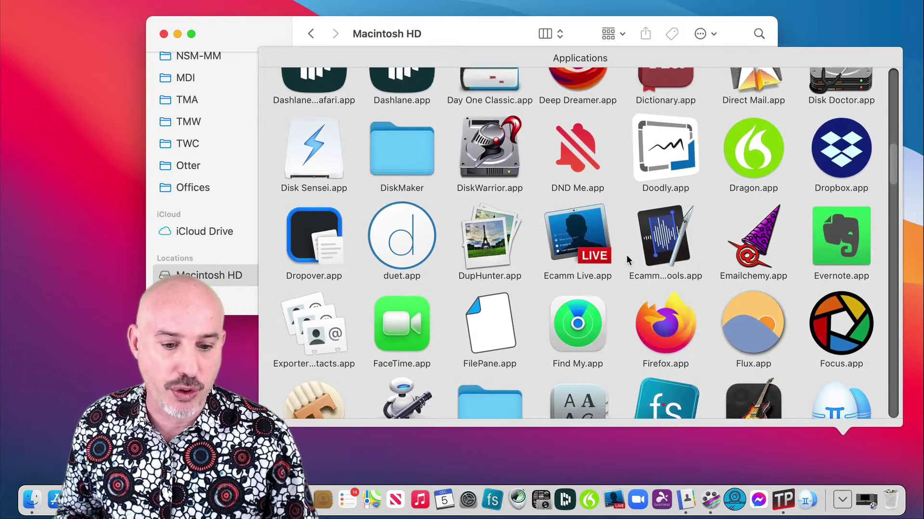
scroll(626, 260, down, 1)
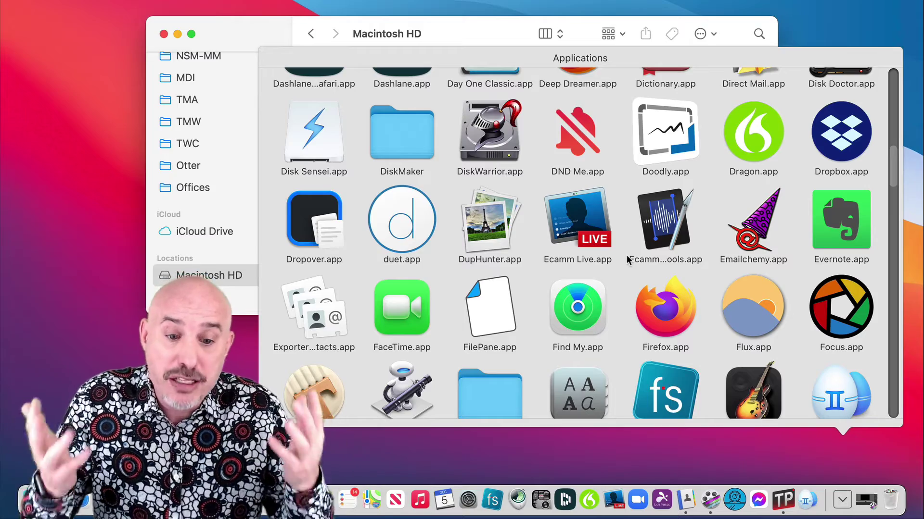
scroll(627, 259, down, 10)
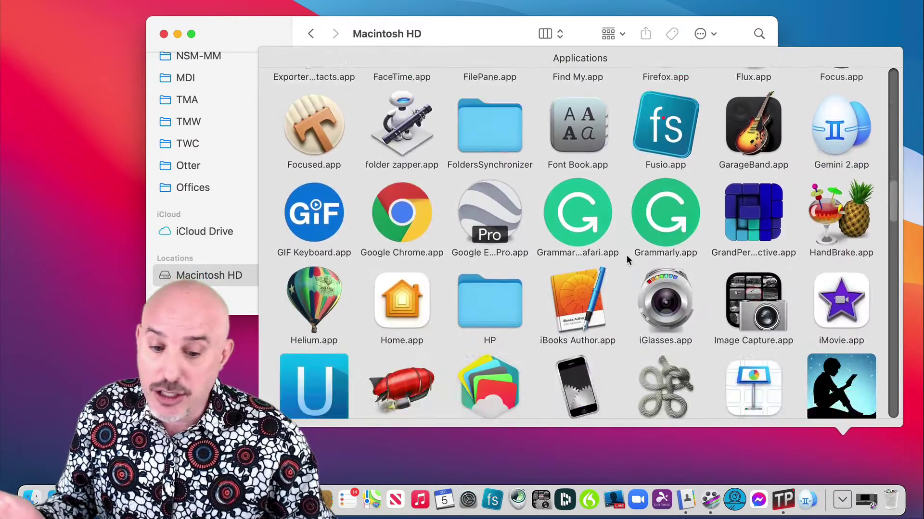
scroll(626, 259, down, 2)
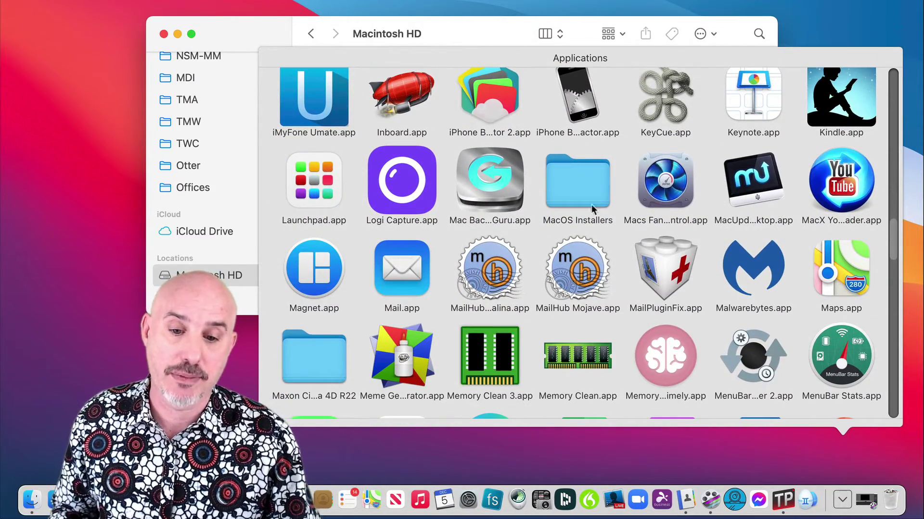
click(518, 1)
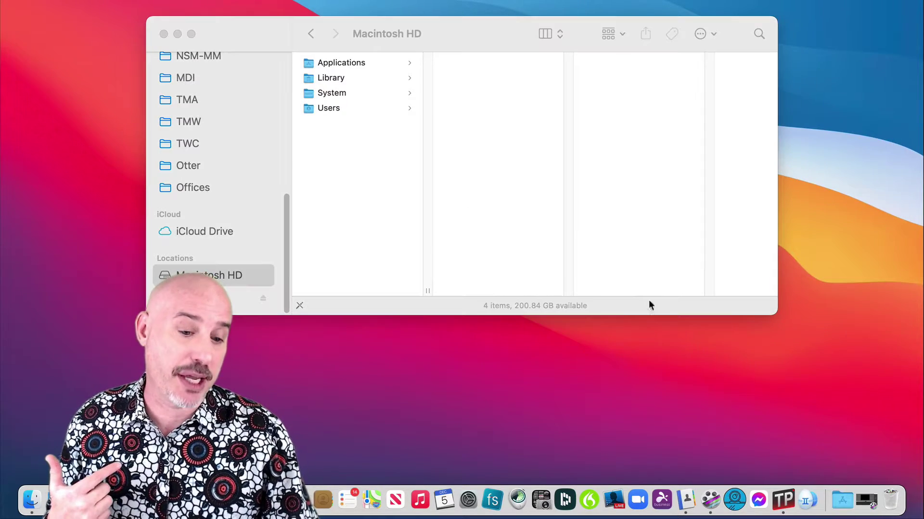
Step: Set the Applications folder to View content as List and browse the list and its folder submenus
right_click(842, 489)
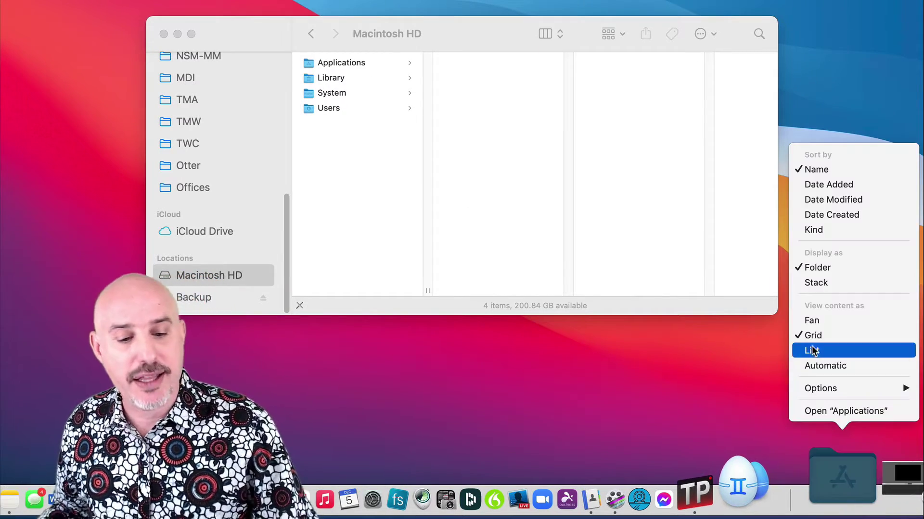
click(848, 351)
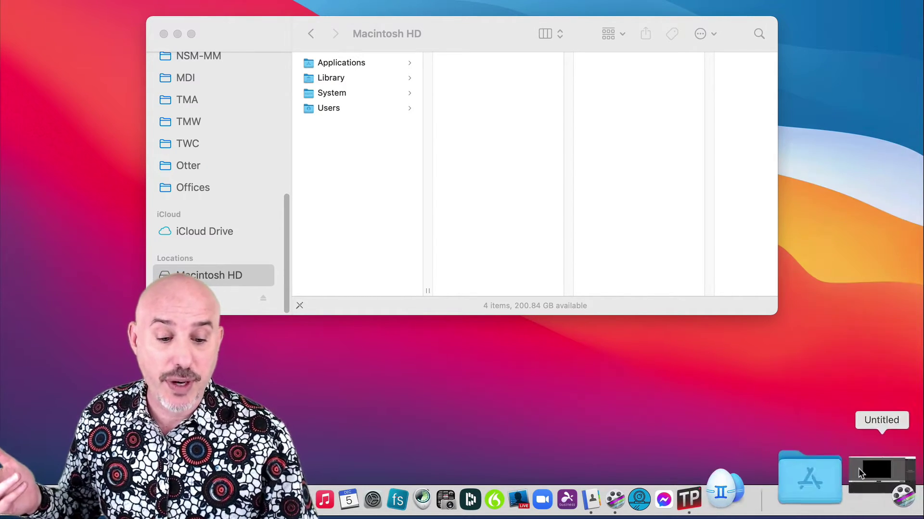
click(839, 481)
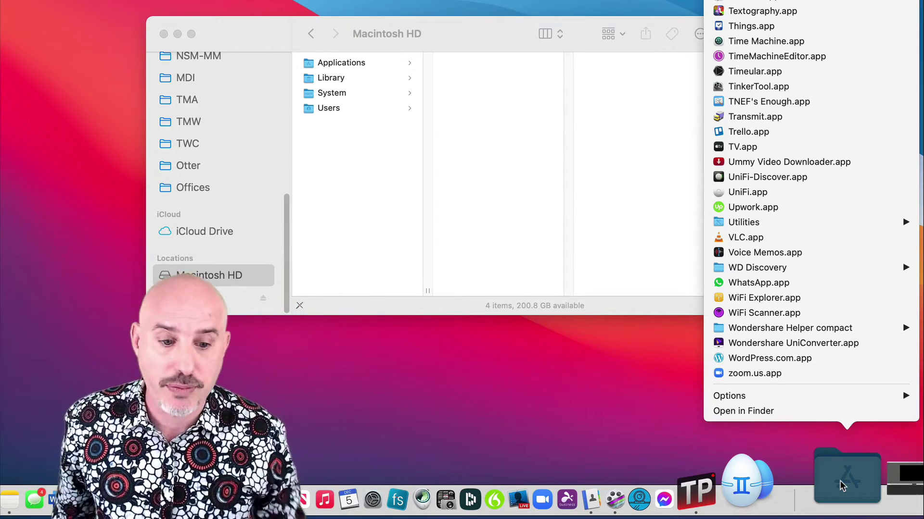
scroll(871, 26, up, 5)
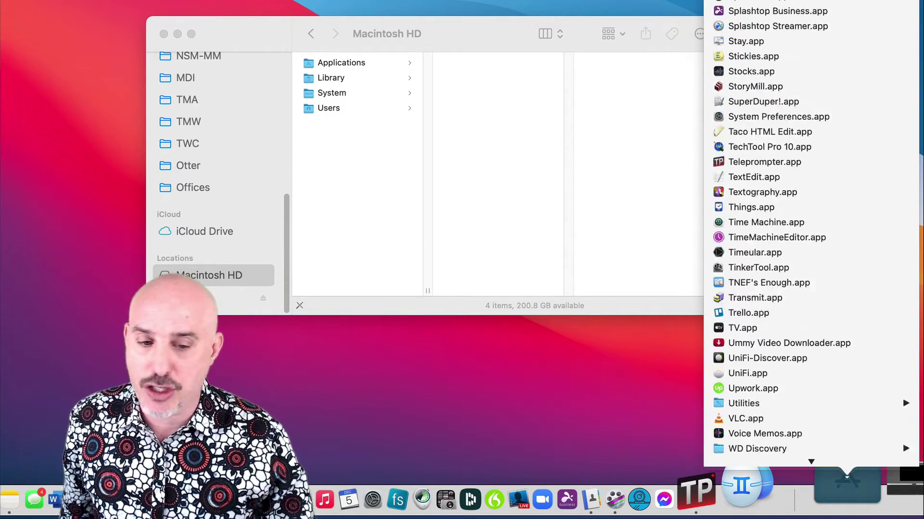
scroll(811, 231, up, 15)
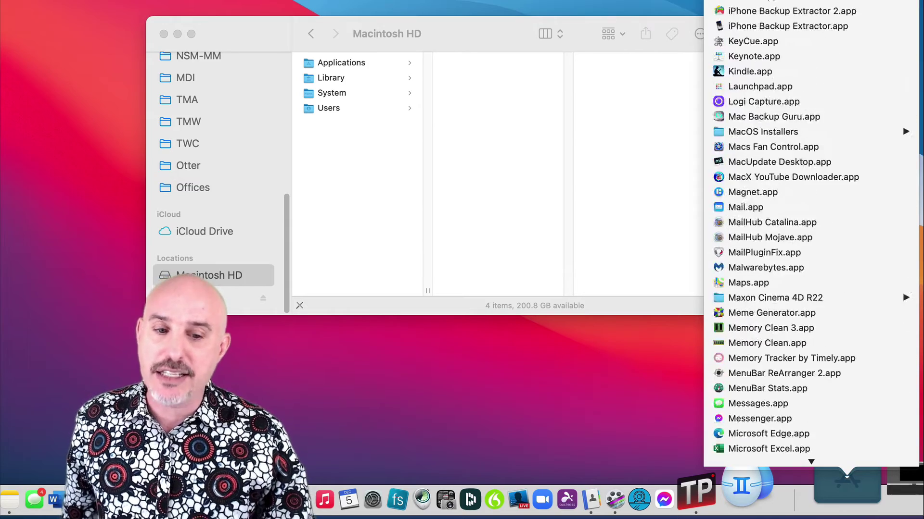
scroll(791, 267, up, 20)
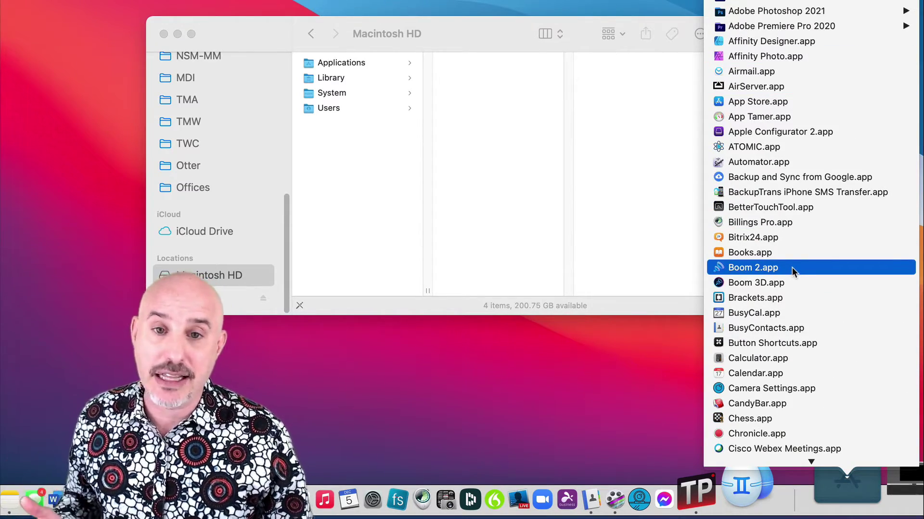
mouse_move(821, 11)
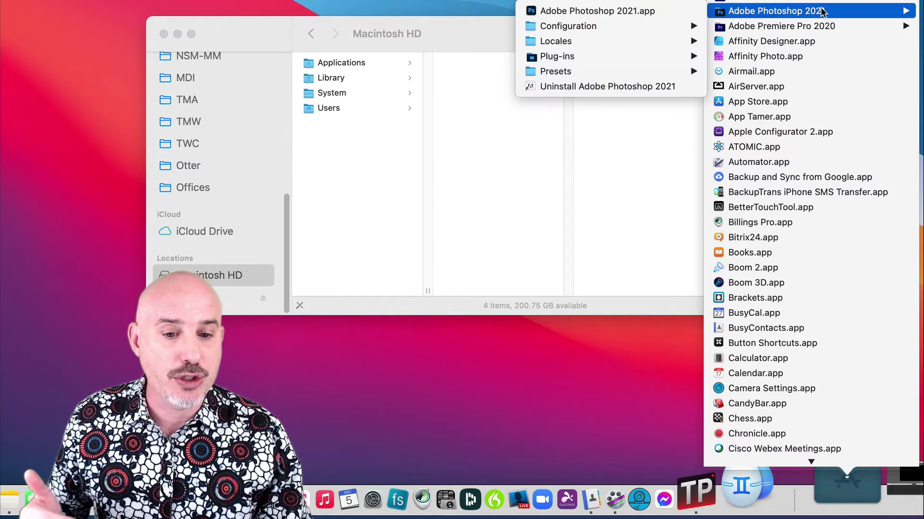
mouse_move(656, 24)
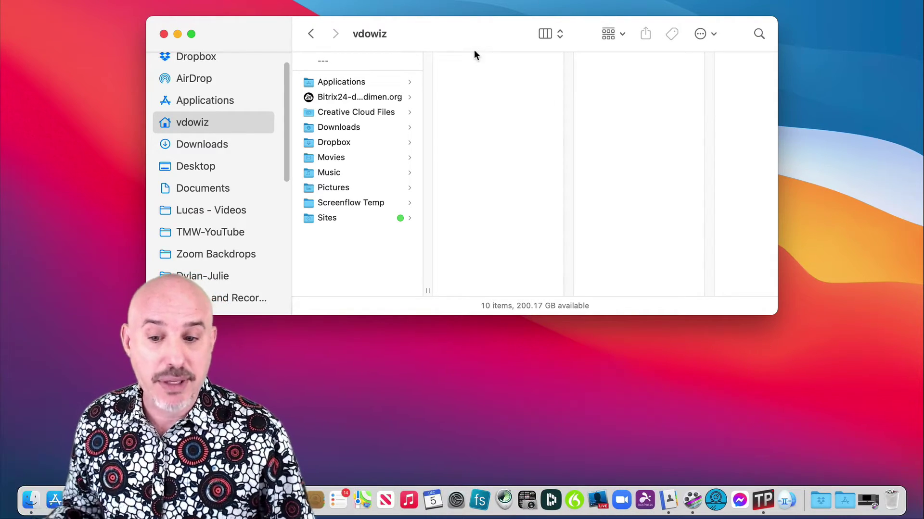
Step: Go to Dropbox › Personal › Documents and drag Clean_Sweep.doc onto the Dock's right side
click(201, 55)
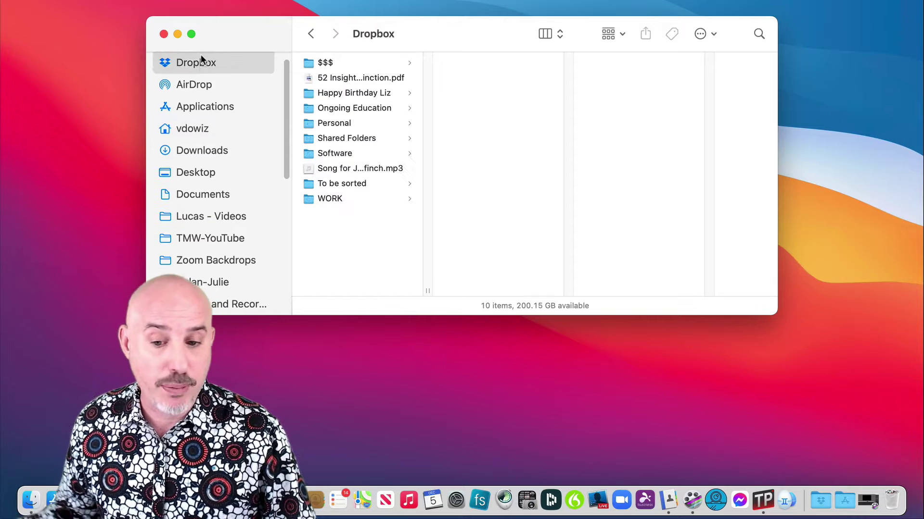
click(338, 124)
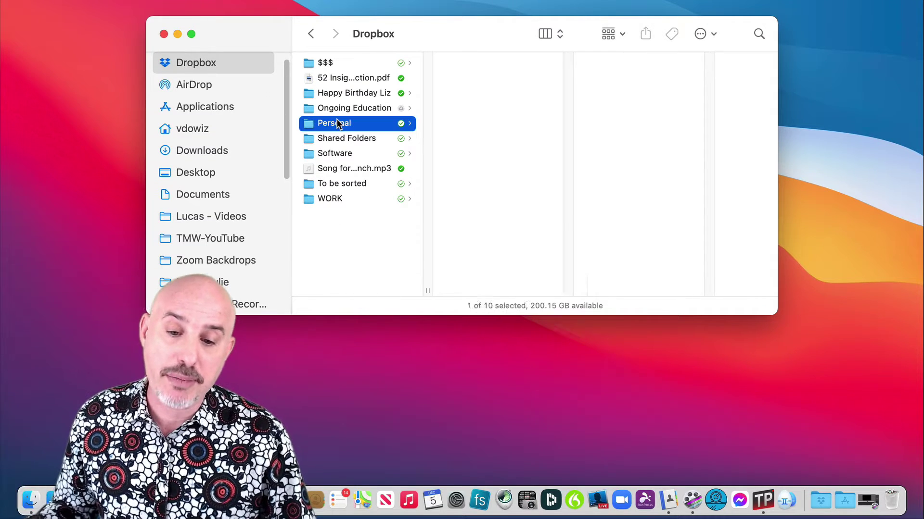
click(463, 124)
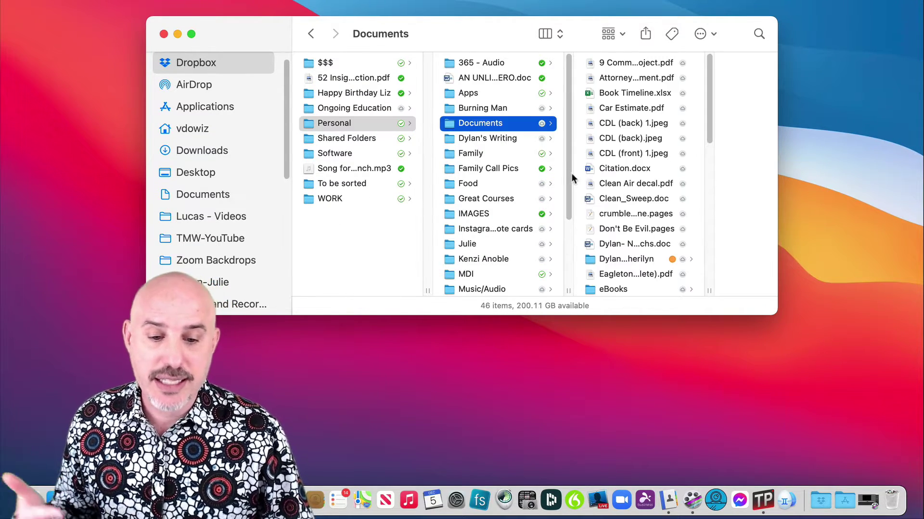
click(613, 200)
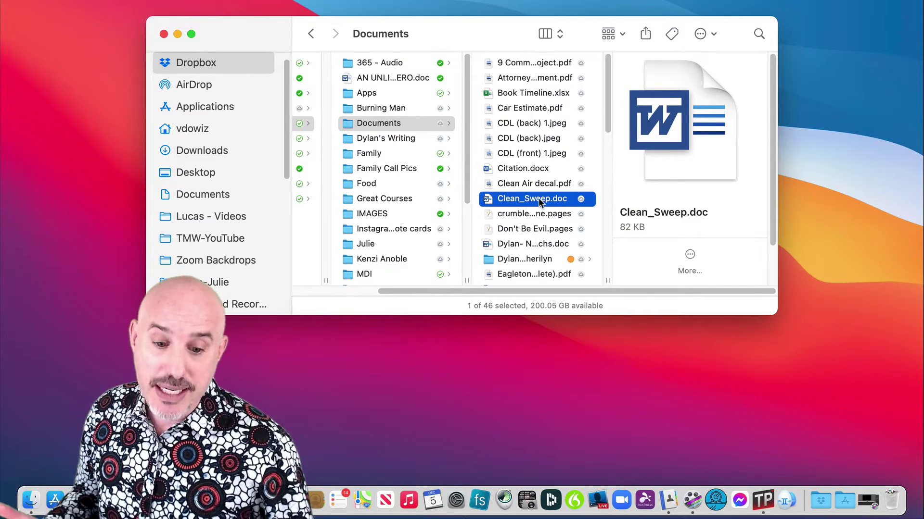
drag(539, 198, 802, 509)
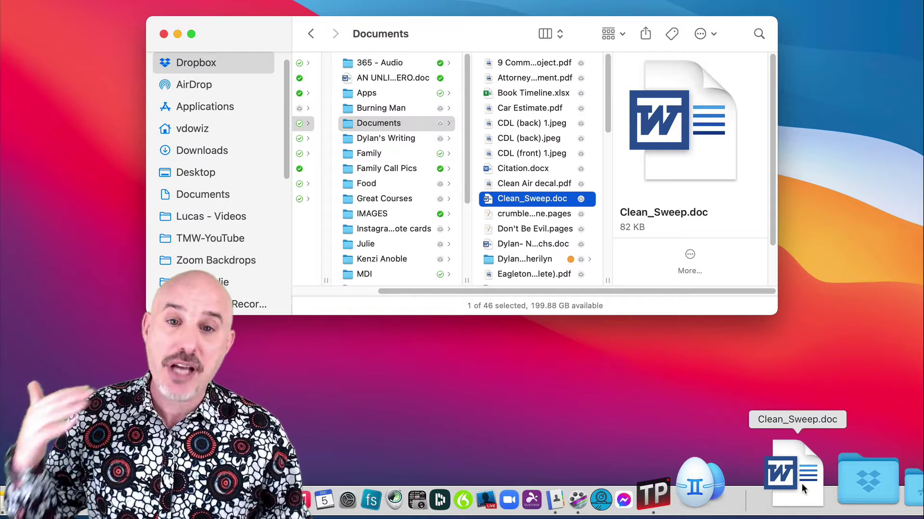
Step: Open Clean_Sweep.doc in Word from the Dock, re-add its shortcut from Finder, and remove Pages
click(802, 483)
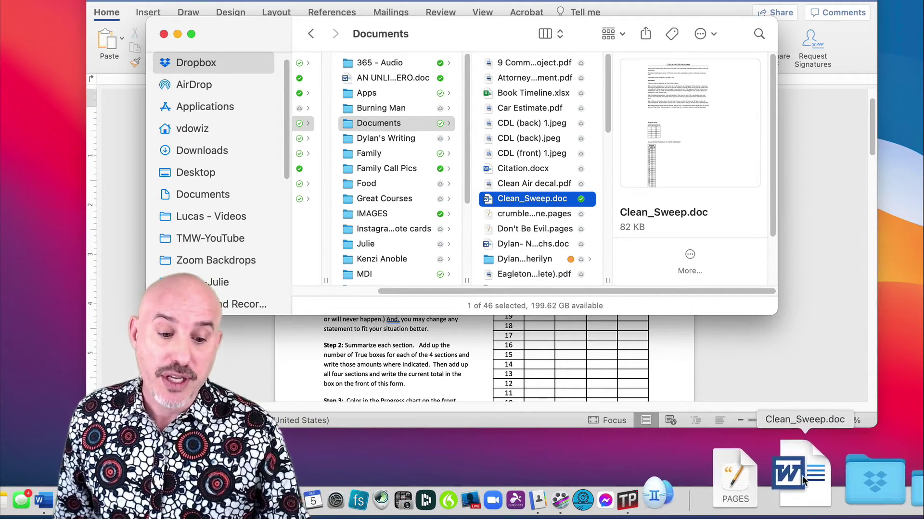
drag(806, 486, 796, 313)
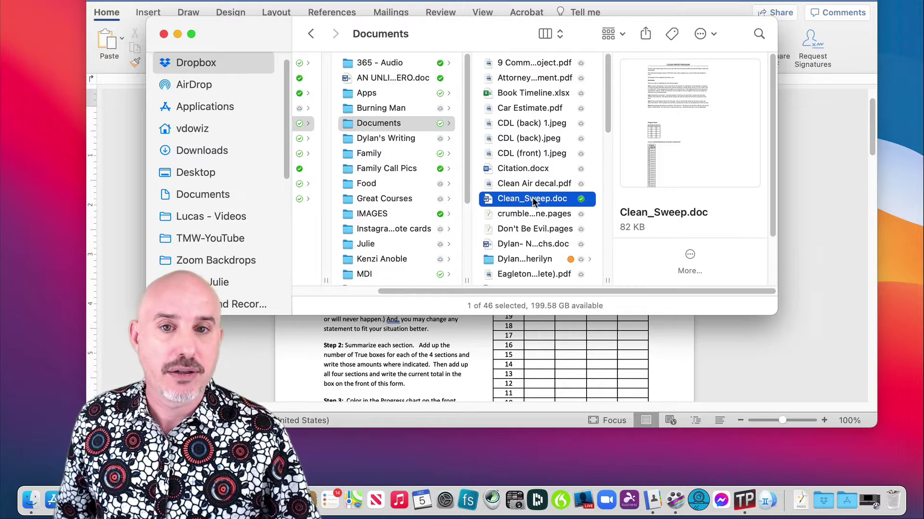
drag(534, 201, 781, 487)
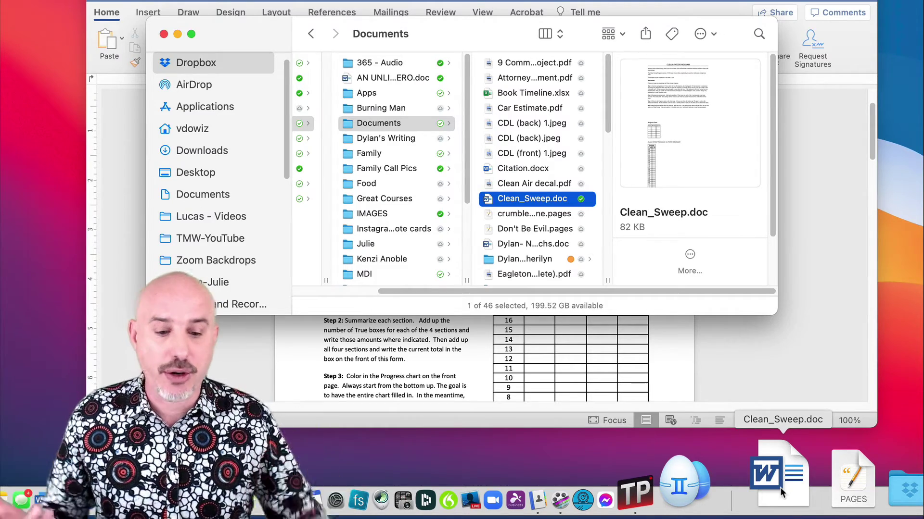
drag(780, 487, 756, 314)
drag(805, 501, 762, 302)
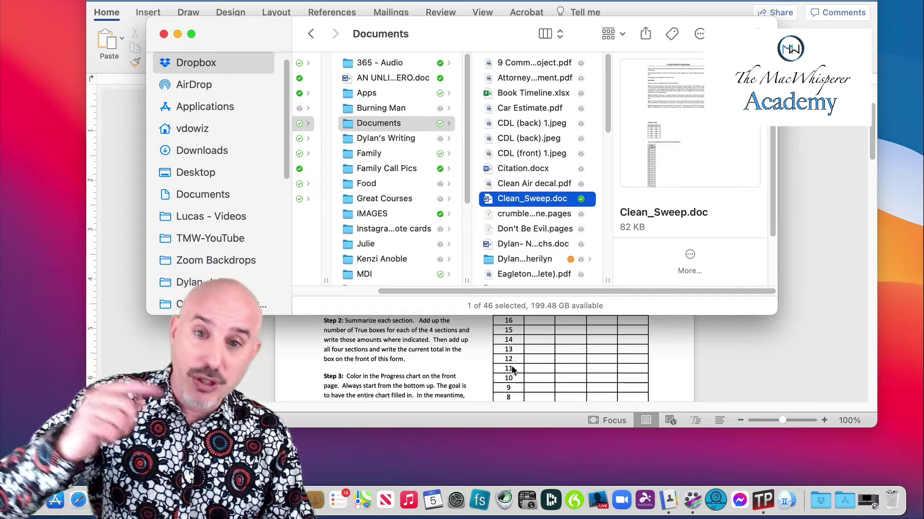
Step: Browse the Applications list, then drag BusyContacts and Gemini out of the Dock
click(843, 489)
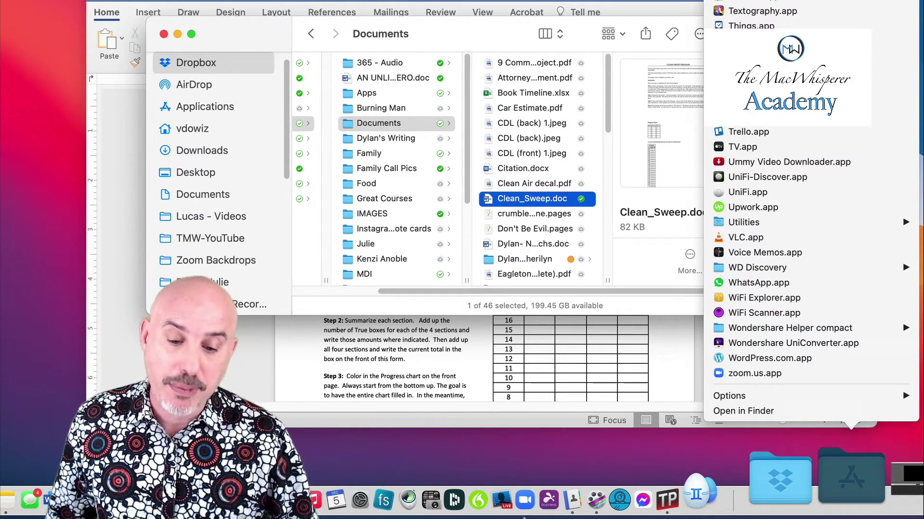
click(492, 443)
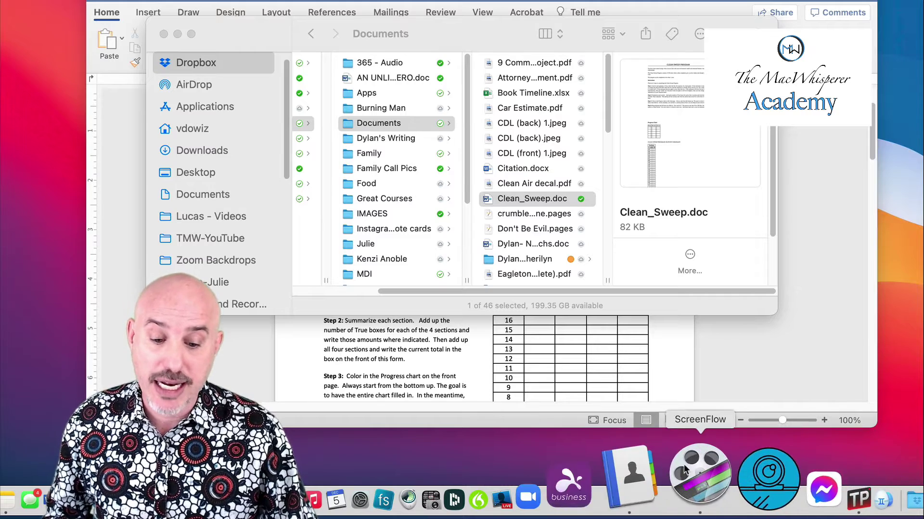
right_click(664, 457)
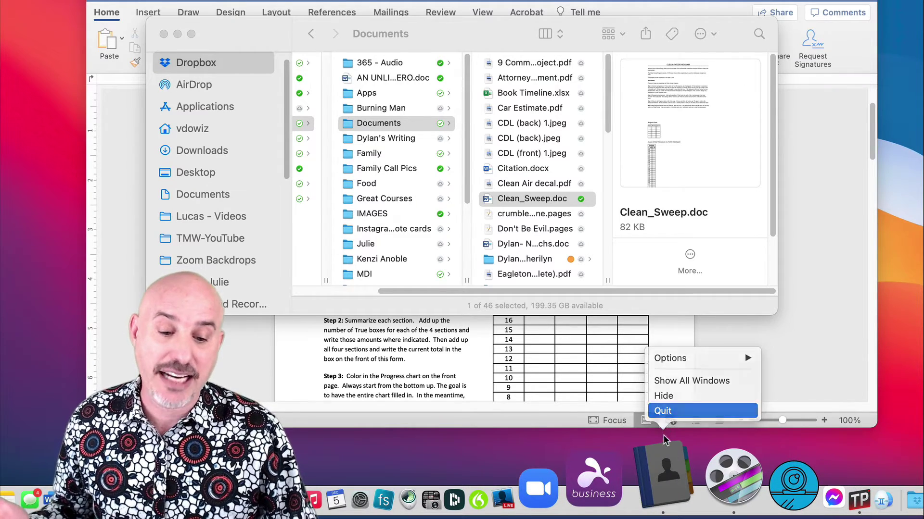
click(665, 466)
drag(665, 465, 650, 314)
drag(813, 481, 746, 301)
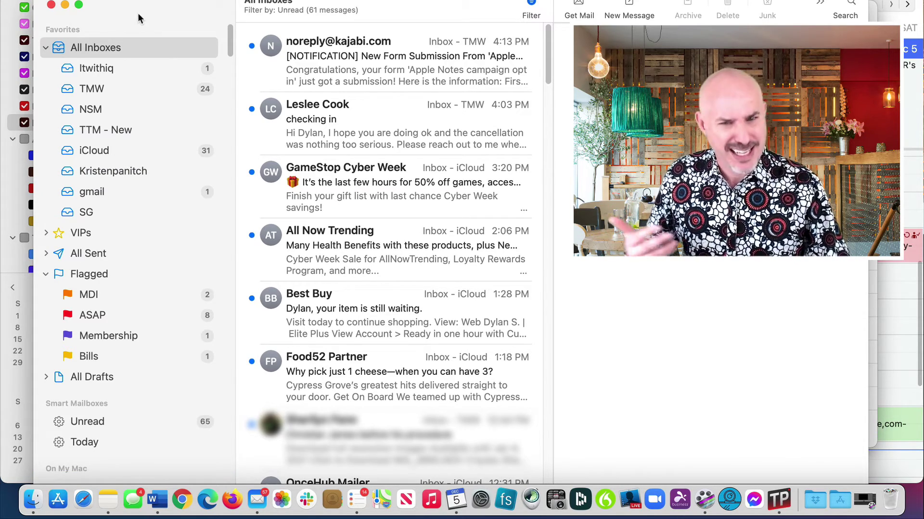
Step: Minimize the Mail, Reminders, BusyCal, Finder Documents and Word windows into the Dock
click(64, 5)
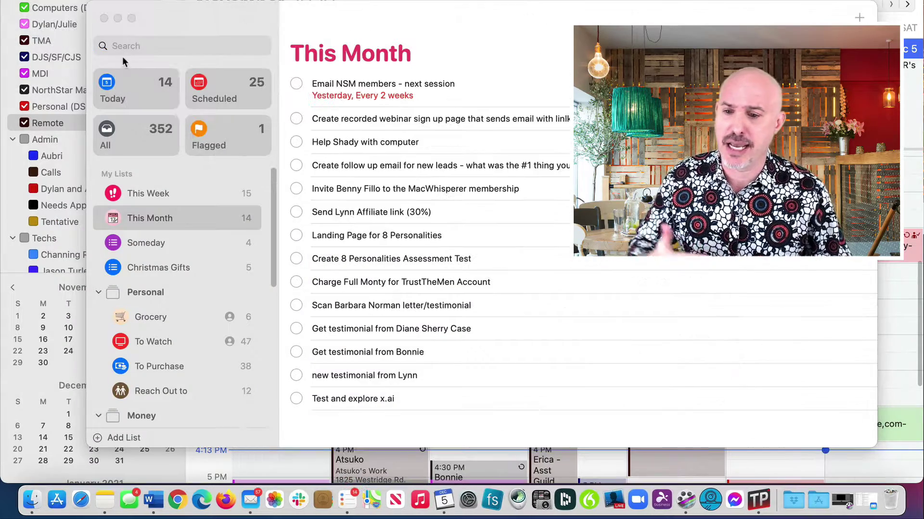
click(117, 19)
key(super+m)
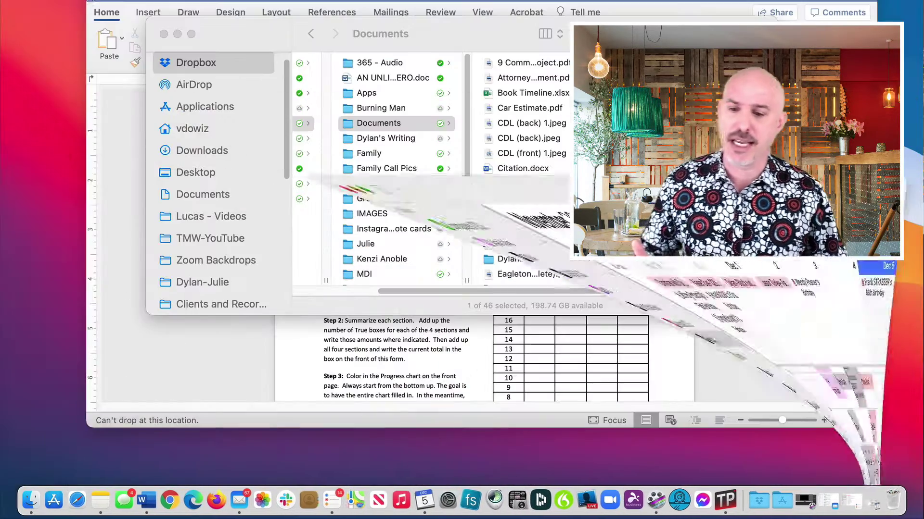
click(174, 34)
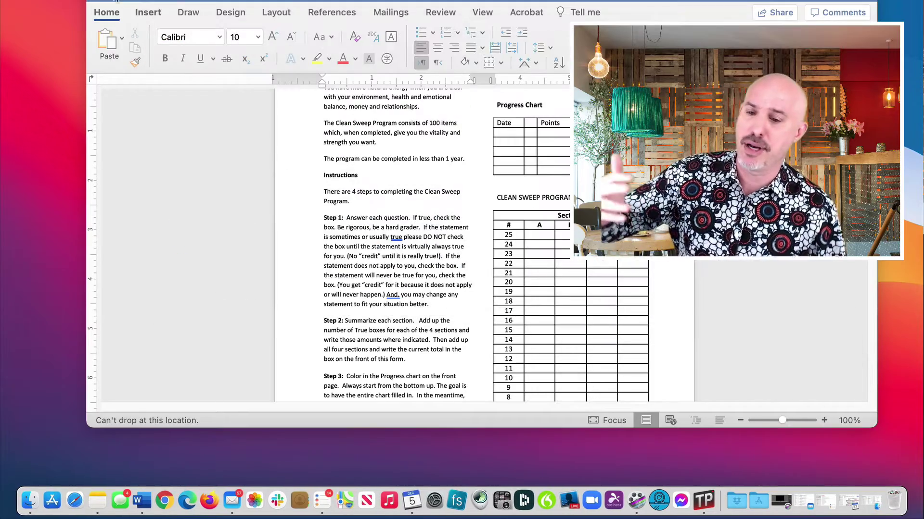
key(super+m)
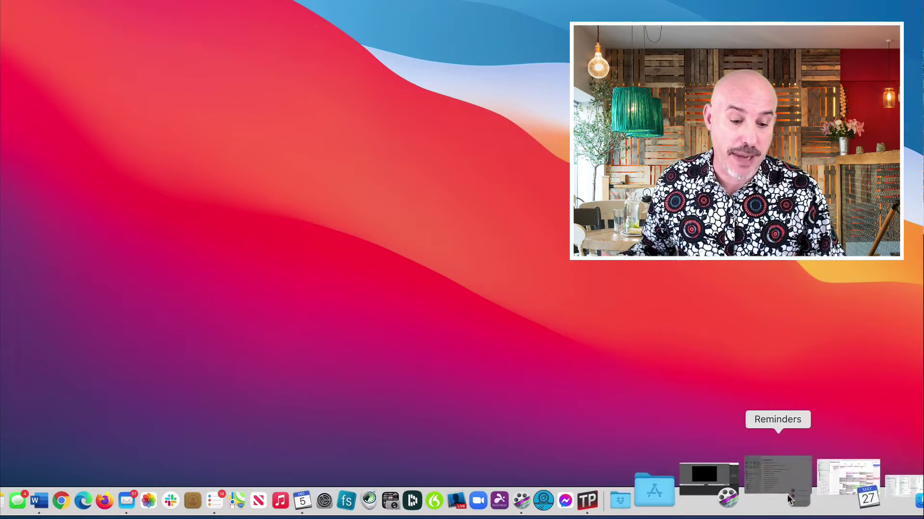
Step: Restore Reminders, the BusyCal calendar and Mail from the Dock, leaving Mail's All Inboxes in front
click(777, 476)
click(800, 481)
click(876, 500)
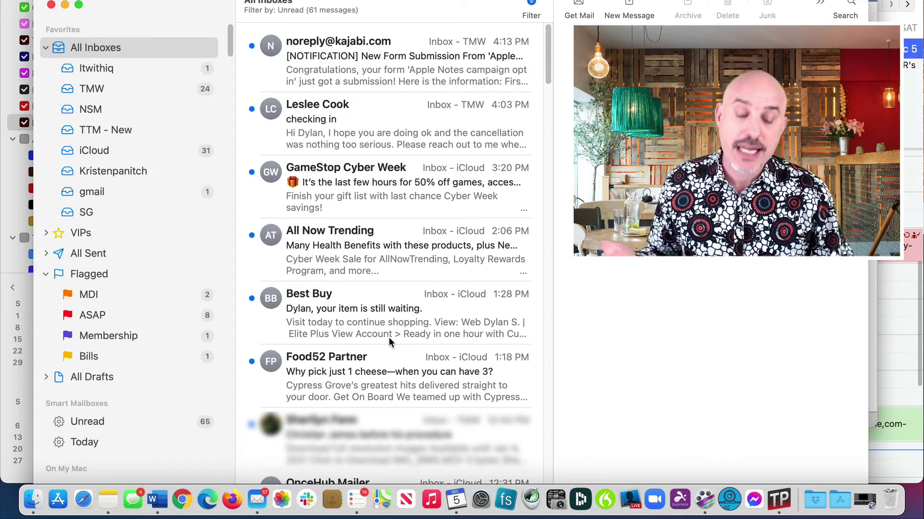
click(456, 498)
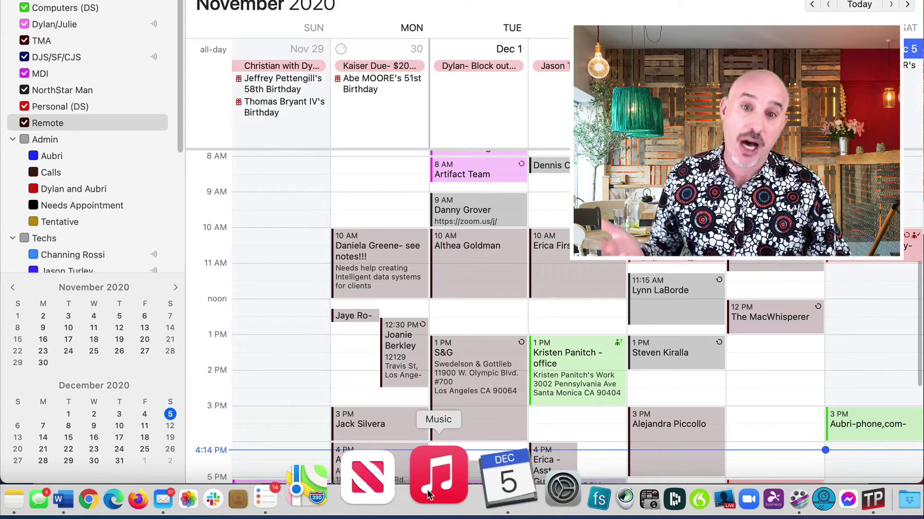
click(359, 494)
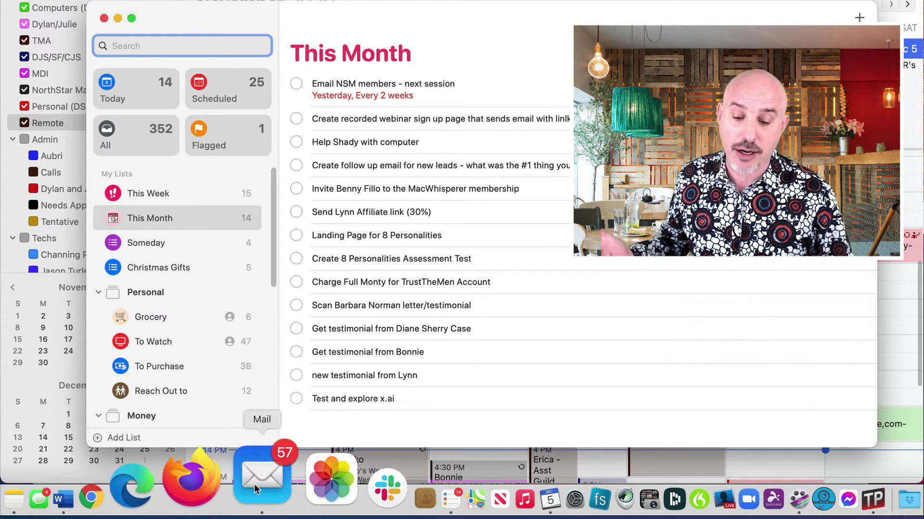
click(255, 488)
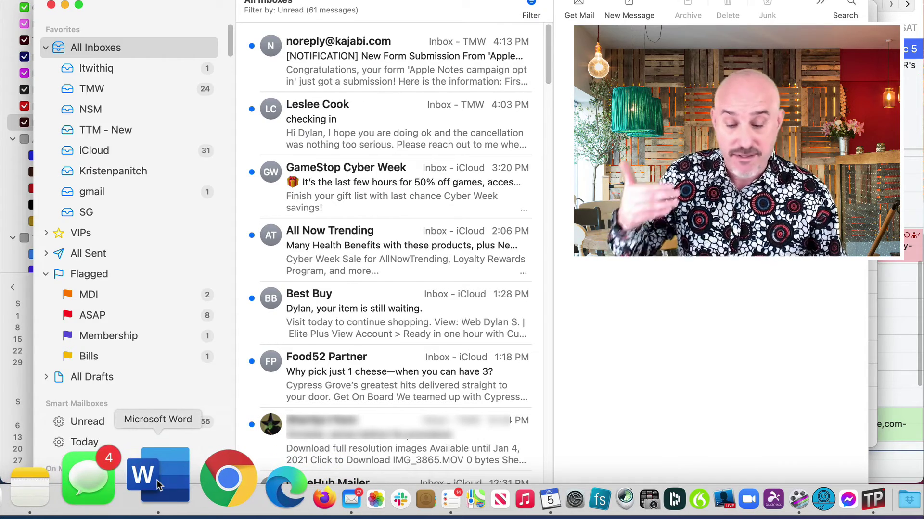
click(159, 485)
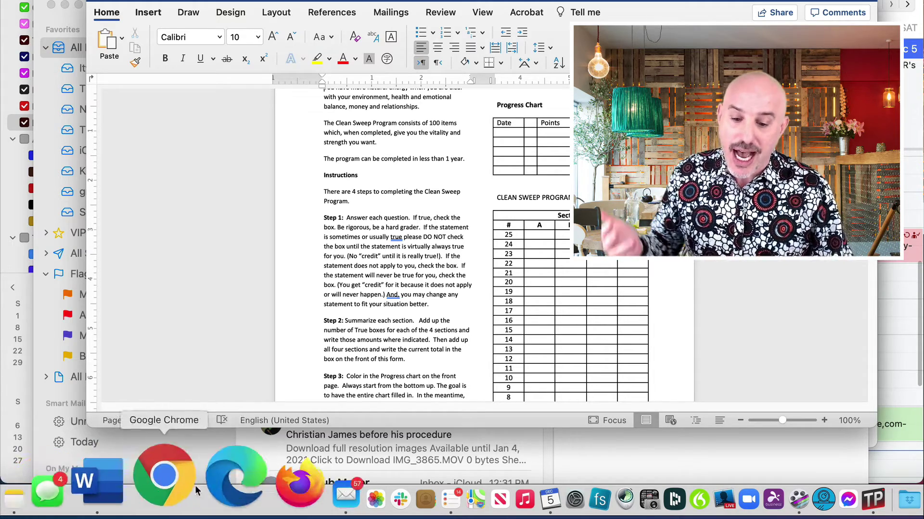
click(256, 489)
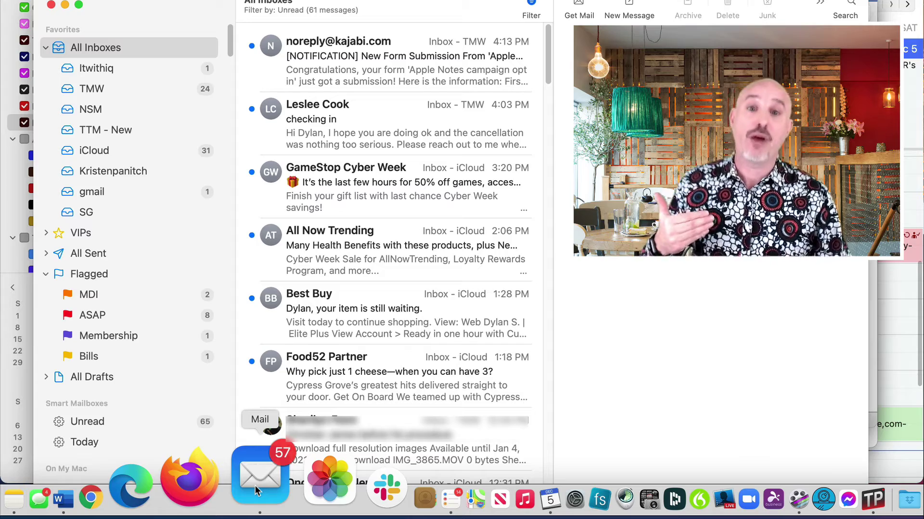